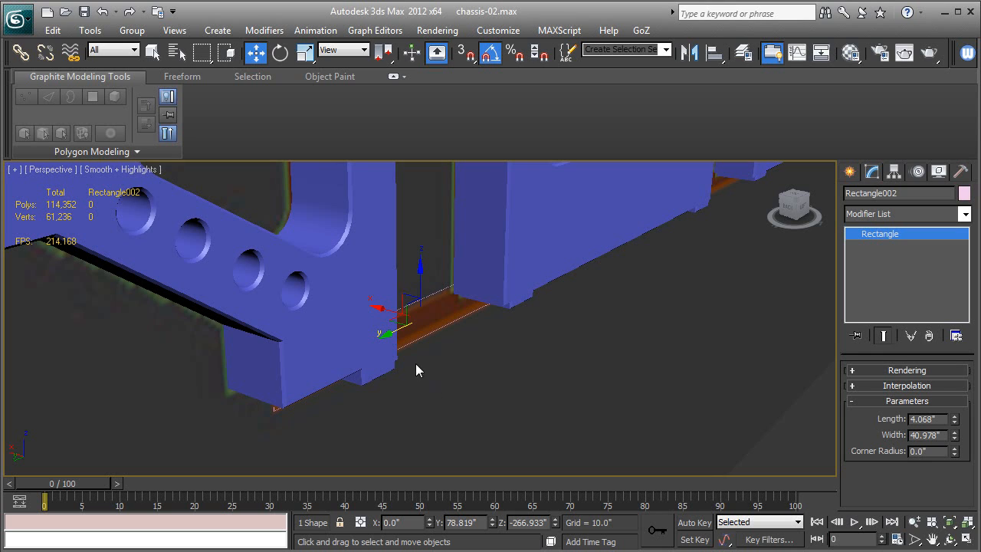
Move the rectangle out from the frame to about X -6" and extrude it 5"
drag(378, 310, 429, 328)
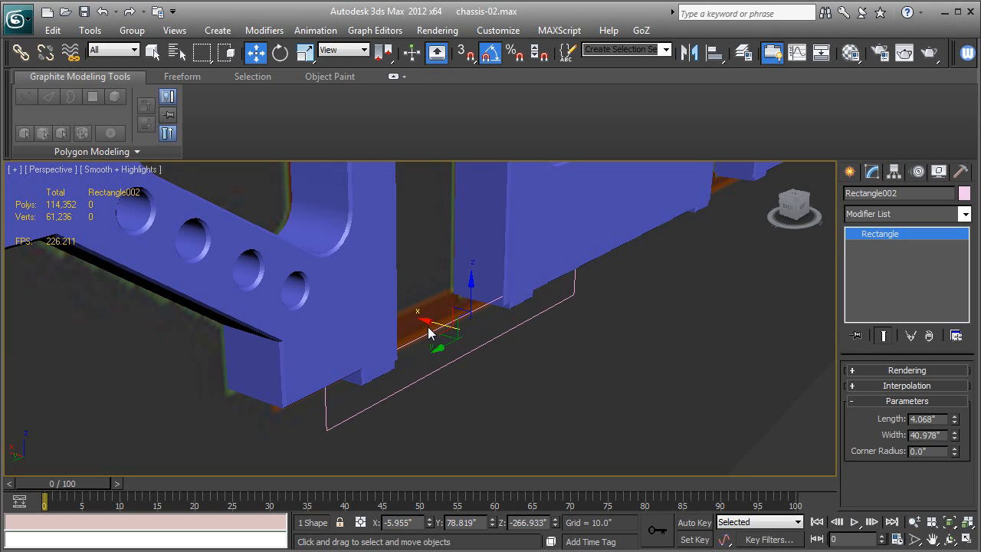
click(887, 208)
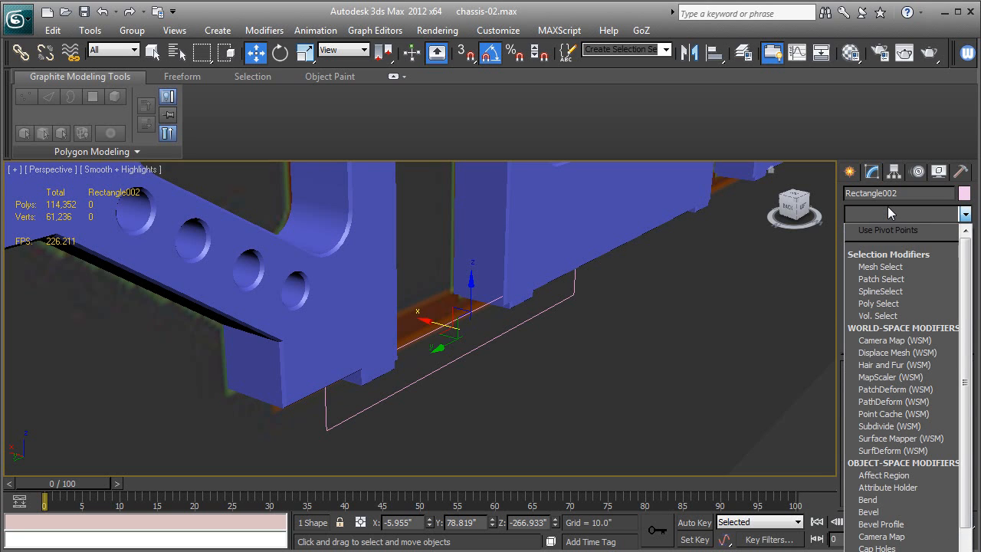
key(e)
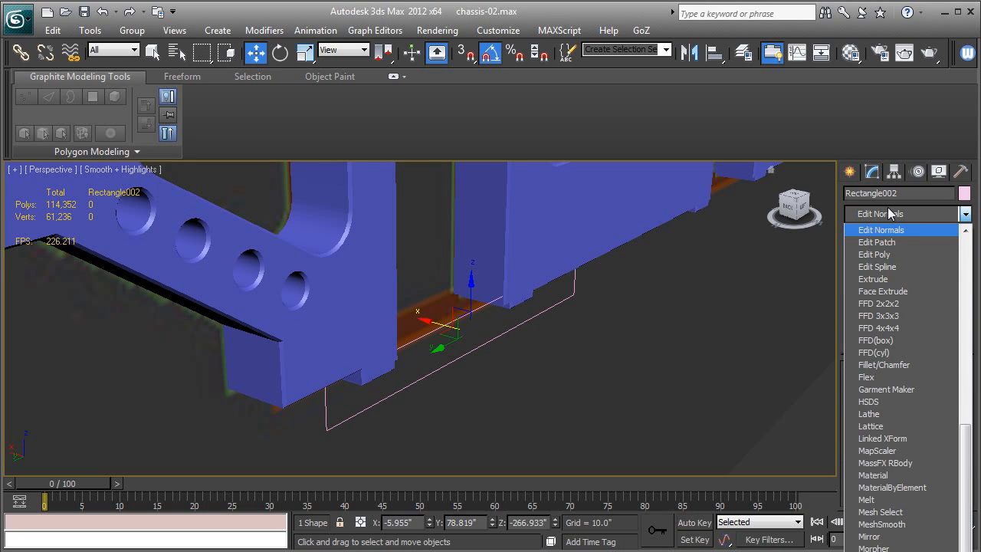
click(886, 279)
alt+middle_drag(618, 449, 671, 445)
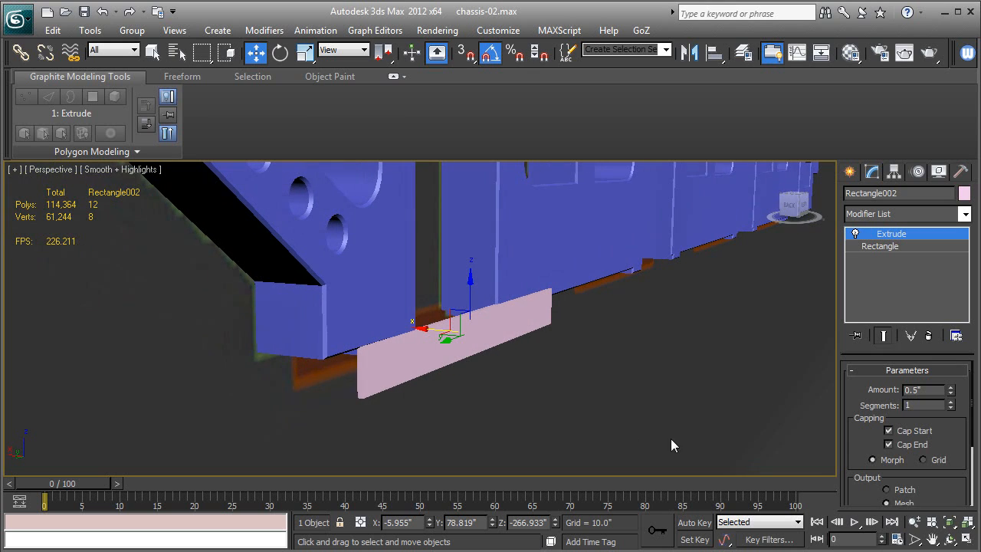
drag(954, 392, 953, 385)
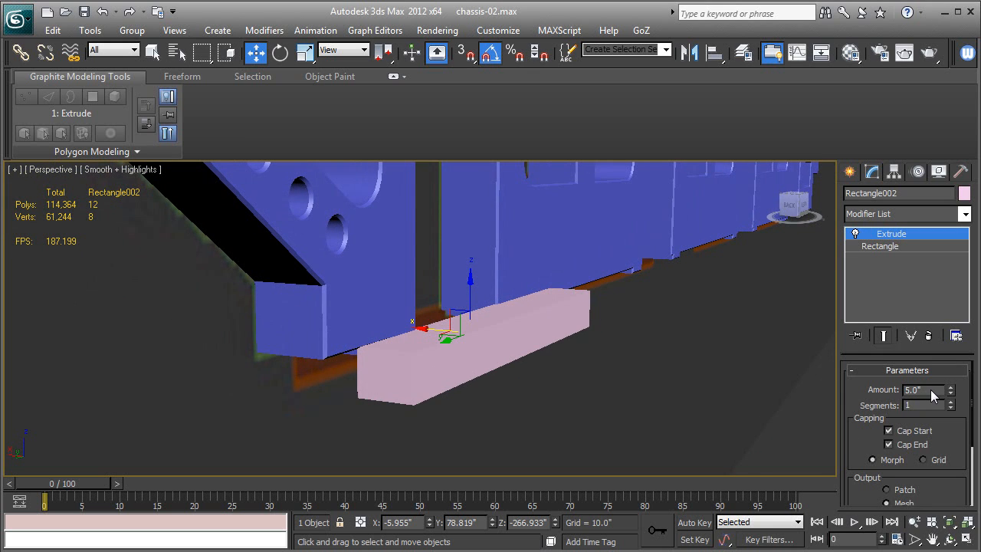
Move the extruded bar back along X to about -0.27" so it sits beneath the frame, and display edged faces
middle_drag(390, 307, 416, 355)
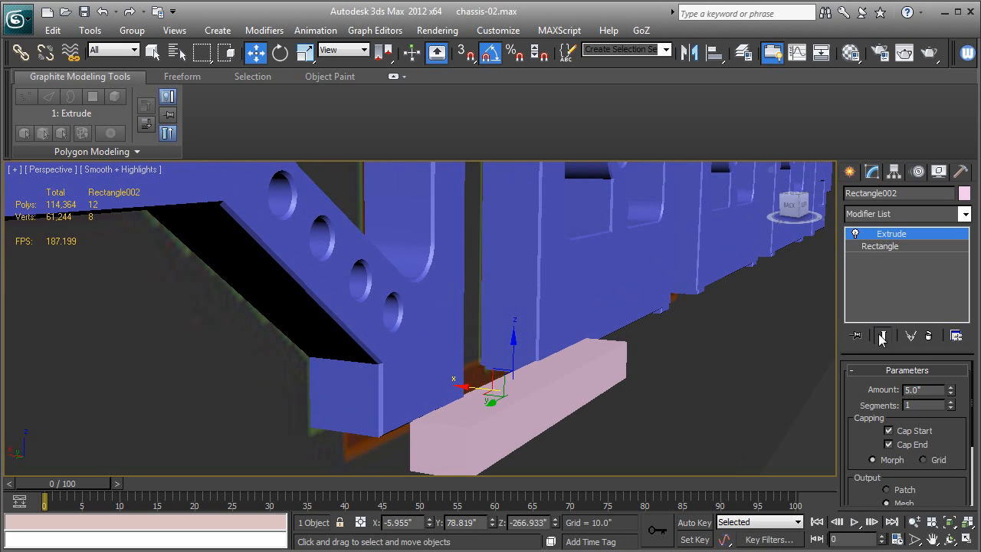
drag(468, 391, 416, 380)
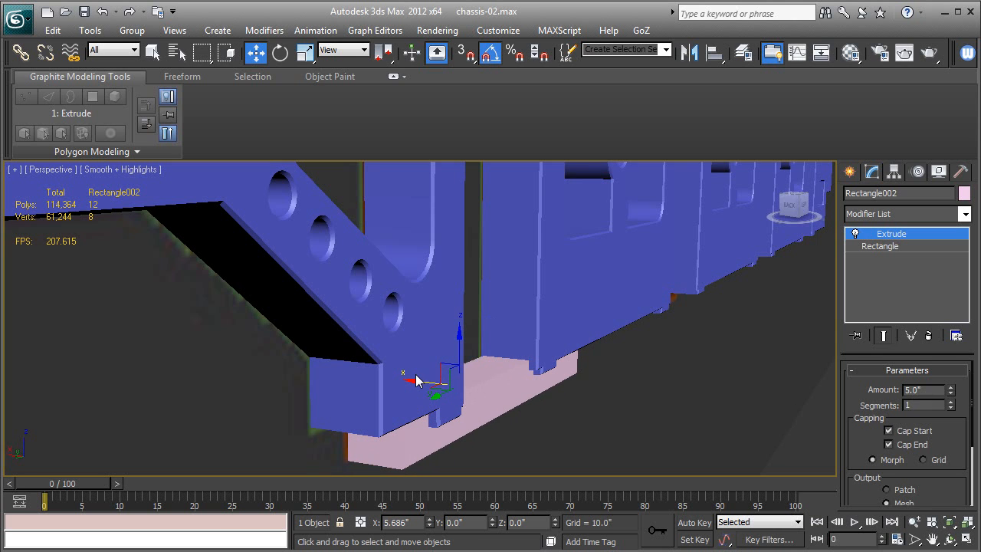
mouse_move(553, 379)
alt+middle_down()
mouse_move(373, 370)
mouse_move(341, 309)
mouse_move(479, 339)
mouse_move(490, 354)
alt+middle_up()
key(F4)
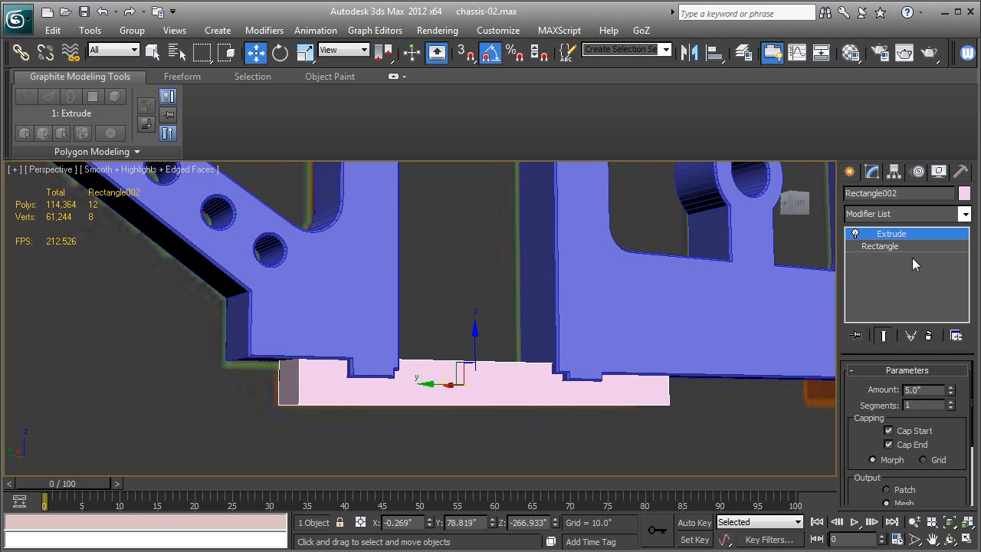
Collapse the bar's Extrude modifier and convert the object to an Editable Poly
right_click(898, 237)
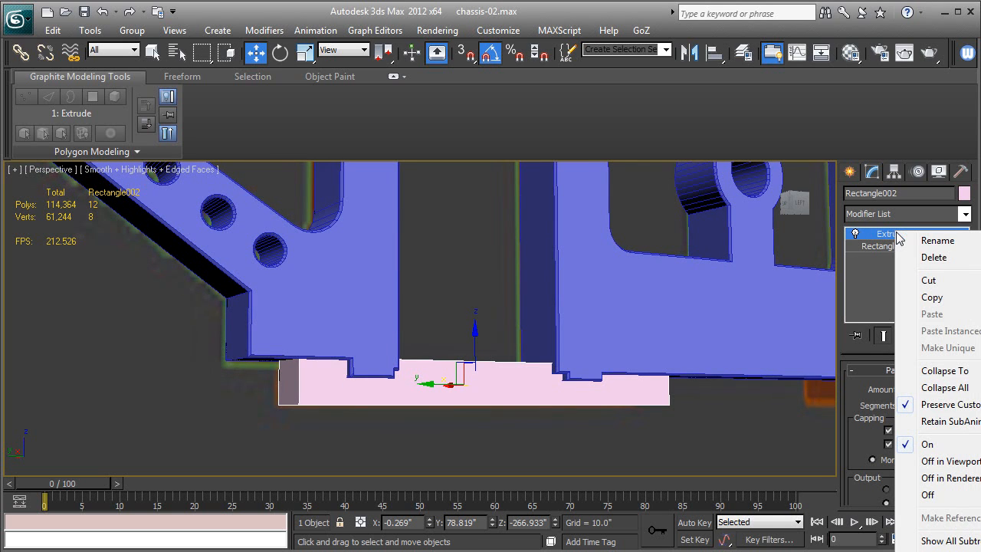
click(950, 372)
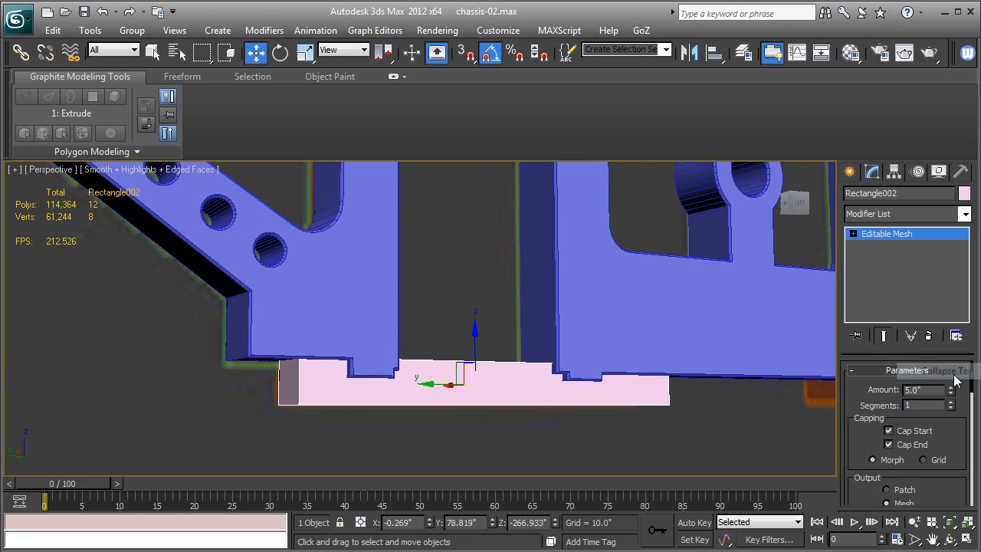
right_click(895, 235)
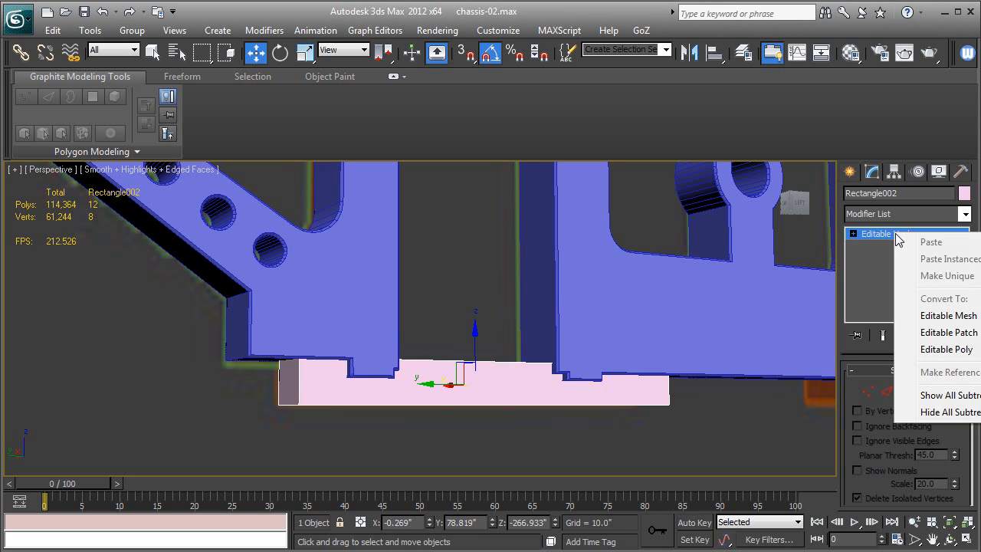
click(945, 349)
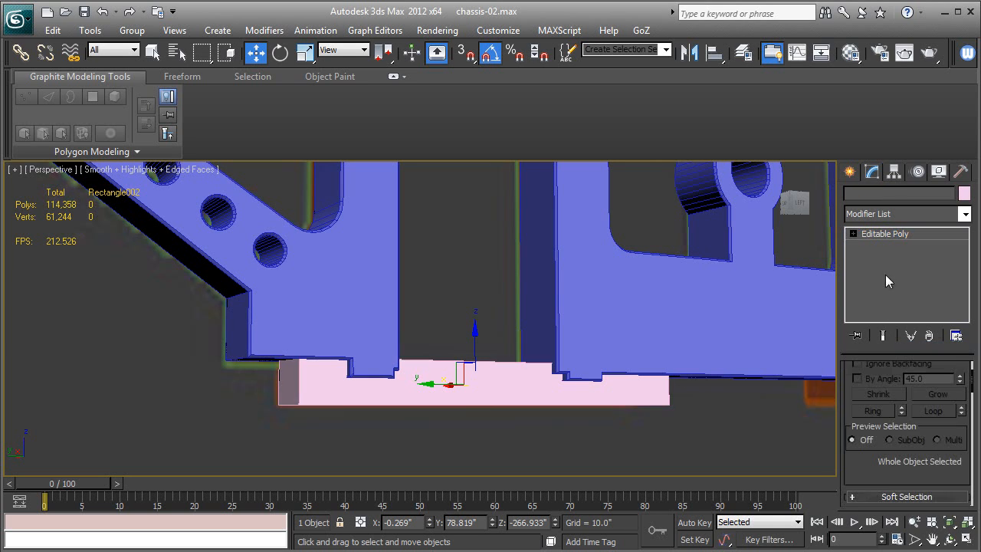
Chamfer all edges of the bar by 0.316" with one segment, then leave edge editing
click(852, 234)
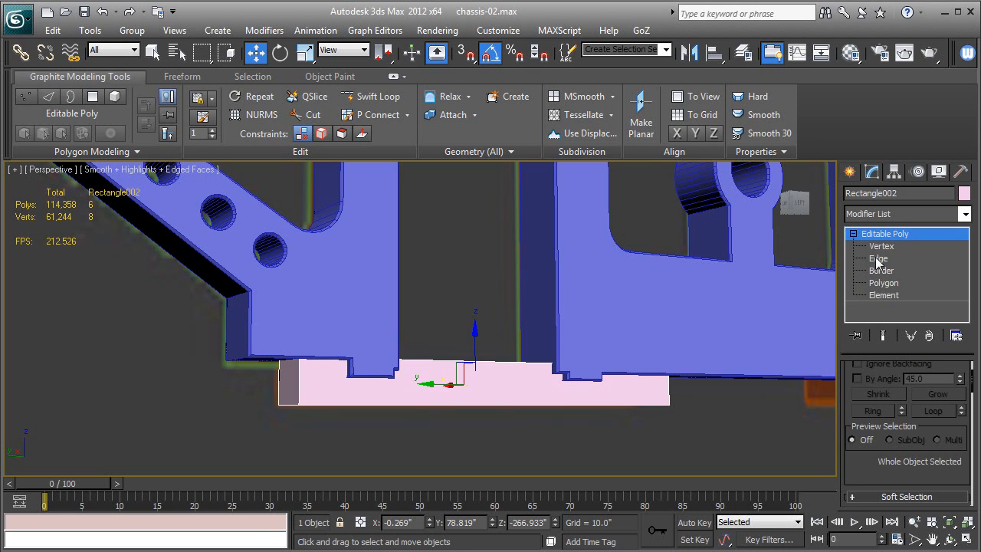
click(878, 258)
key(ctrl+a)
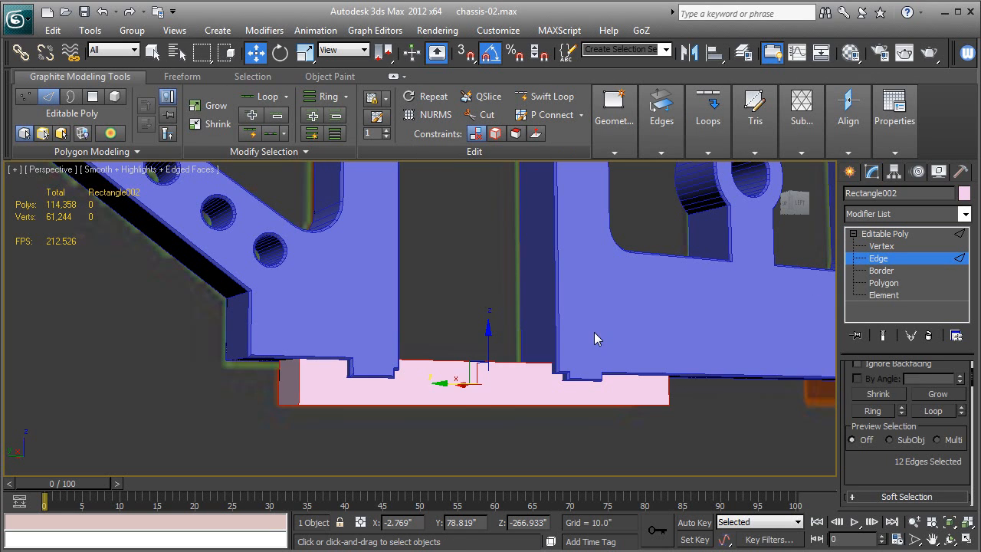
alt+middle_drag(593, 332, 587, 377)
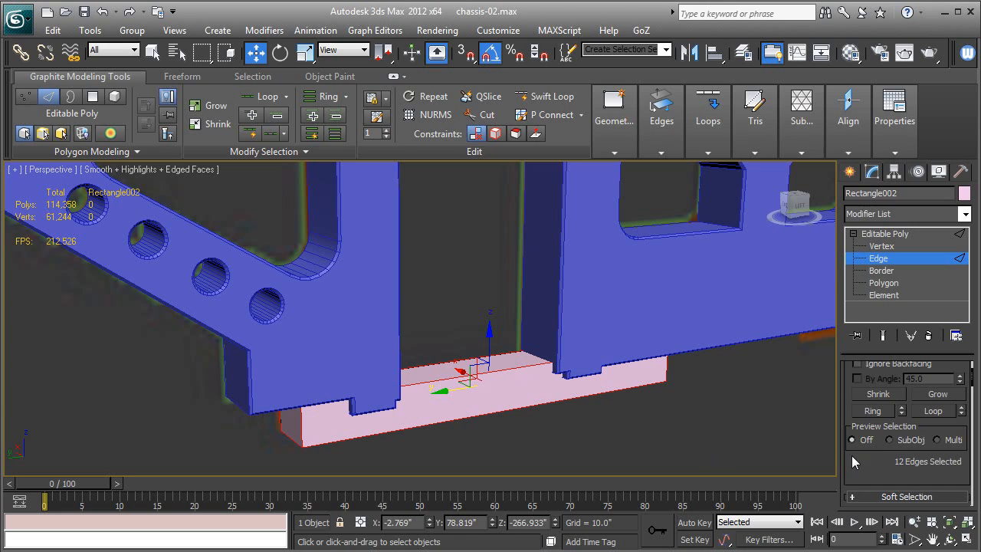
scroll(858, 444, down, 5)
click(897, 451)
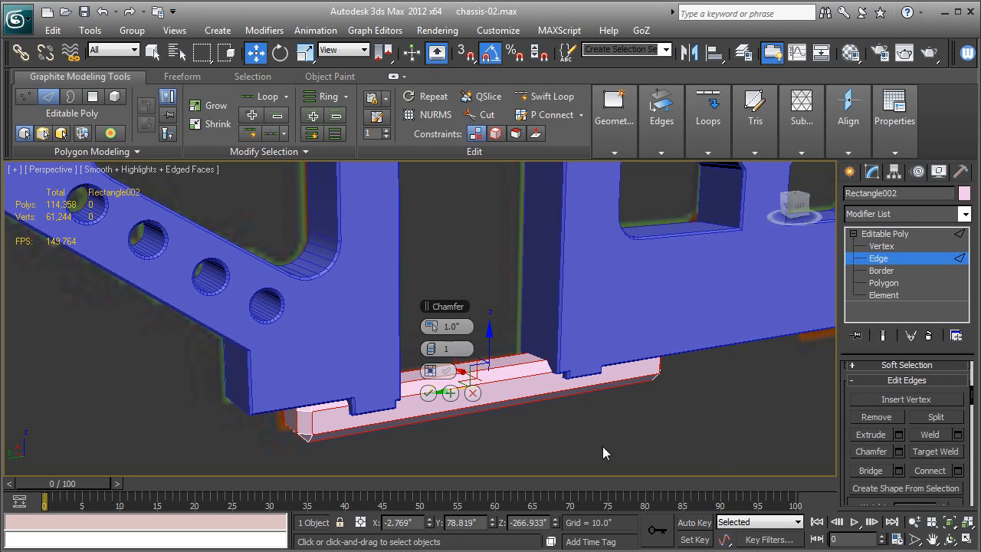
right_click(437, 326)
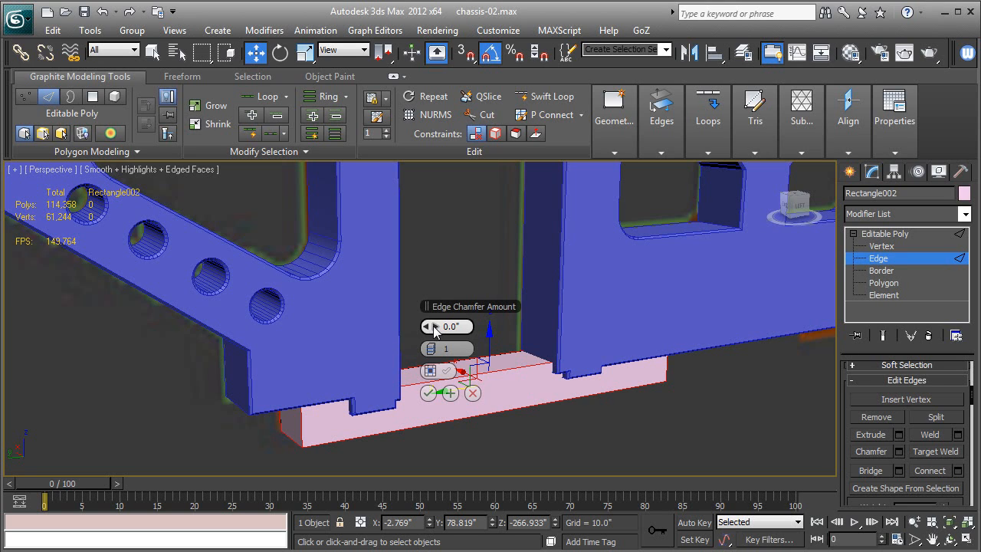
drag(435, 328, 435, 328)
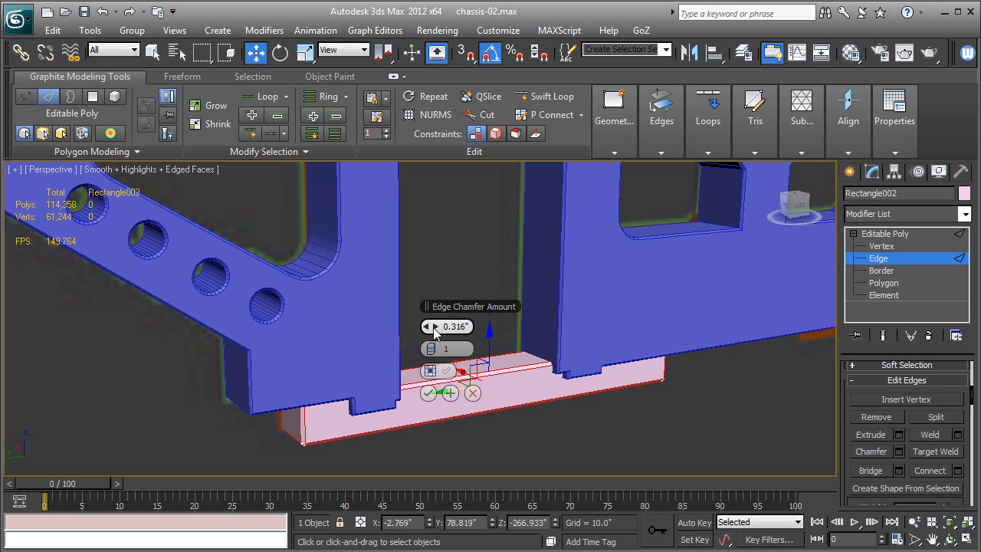
click(427, 394)
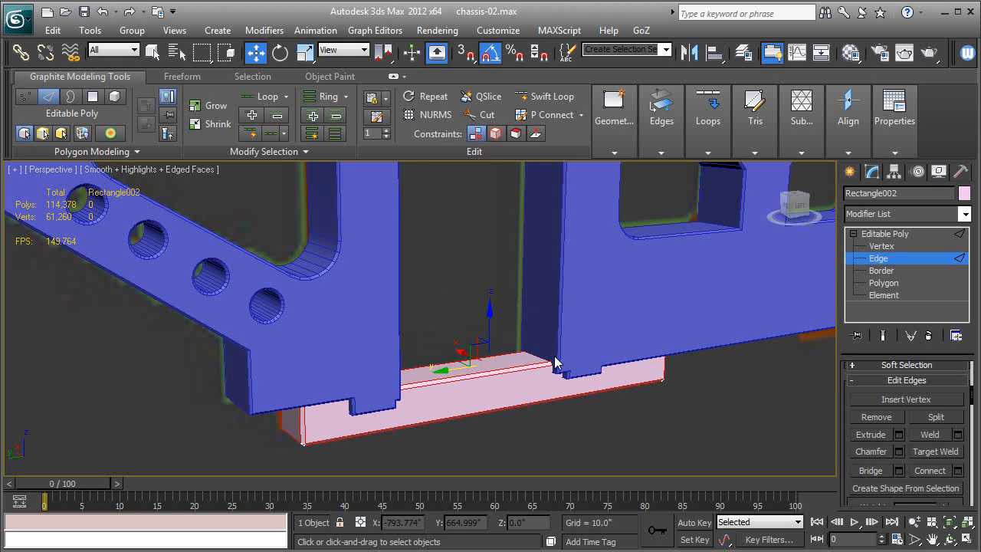
click(880, 234)
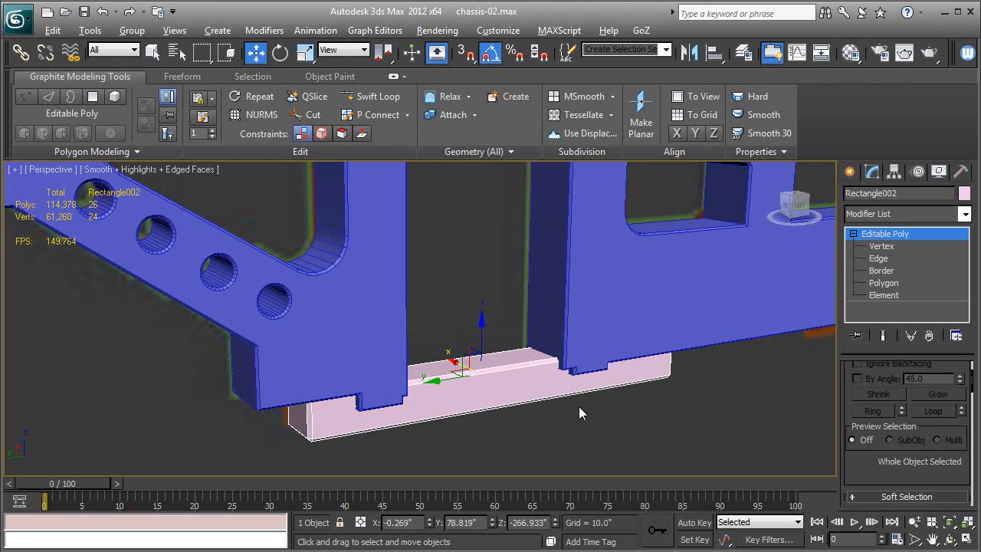
Switch to the Left view and rename the chamfered bar Brace-01
mouse_move(579, 406)
alt+middle_down()
mouse_move(541, 330)
mouse_move(564, 365)
mouse_move(563, 387)
mouse_move(580, 396)
alt+middle_up()
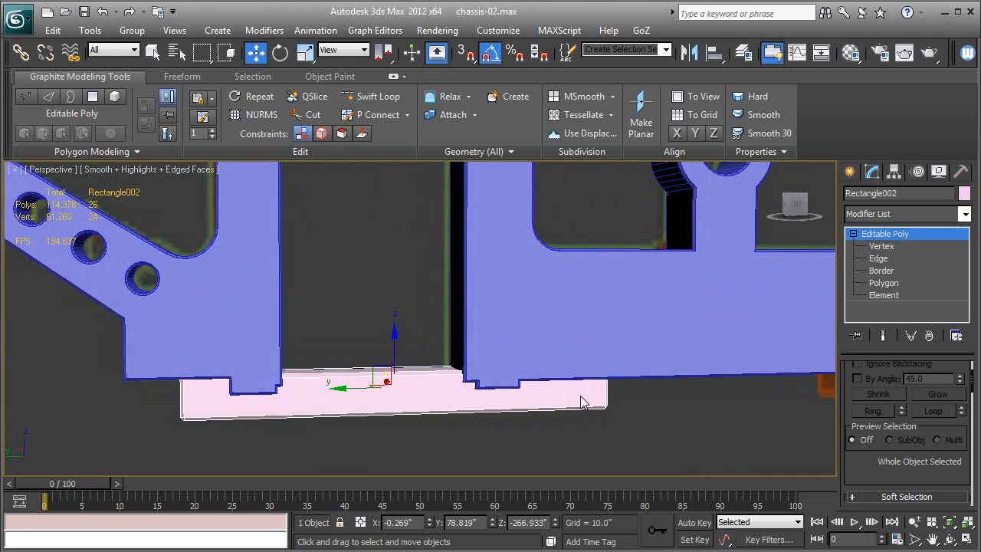
scroll(557, 394, down, 4)
key(l)
key(z)
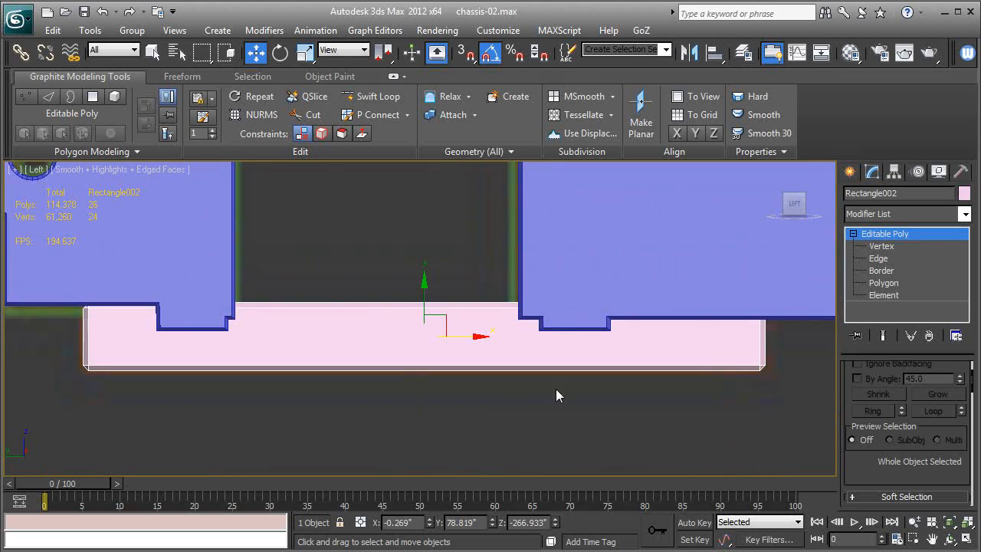
scroll(556, 394, down, 4)
middle_drag(549, 372, 352, 376)
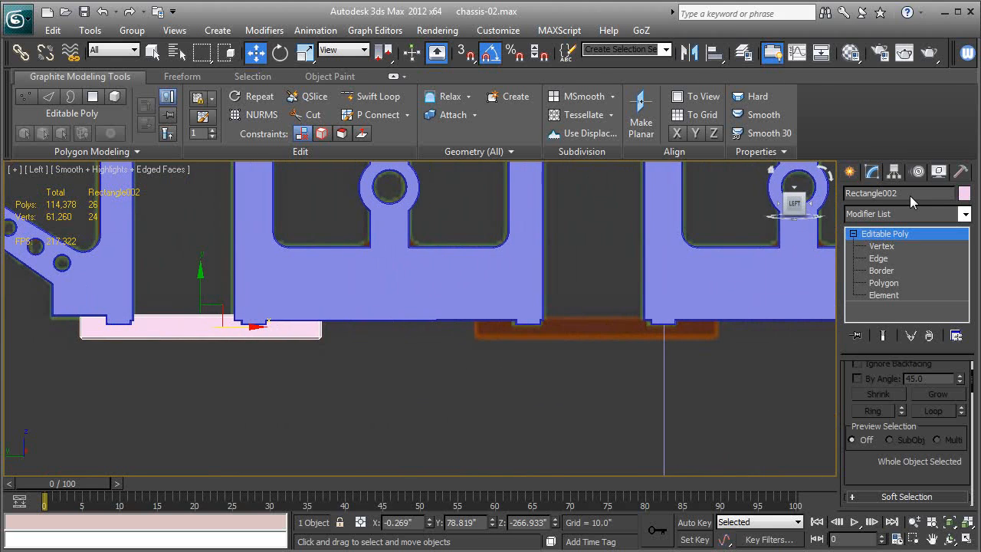
drag(909, 196, 773, 201)
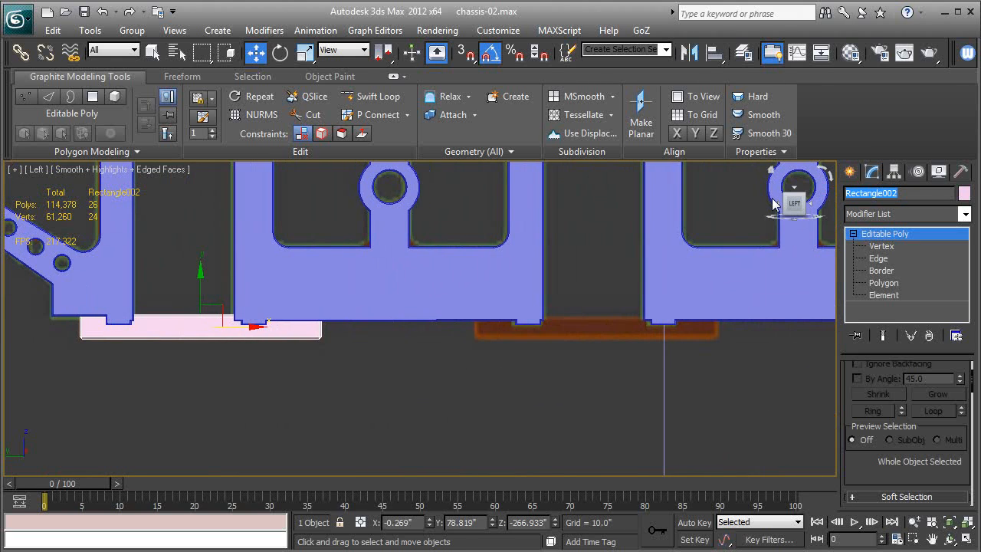
text(Brace-01)
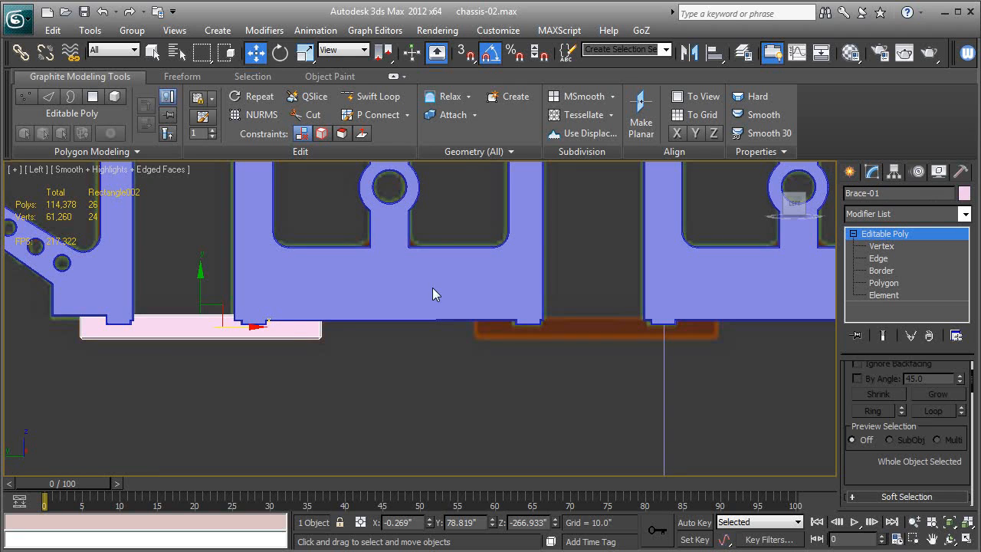
Clone the brace as an instance over the second brace in the reference image, at about Y 11.4"
scroll(318, 334, down, 4)
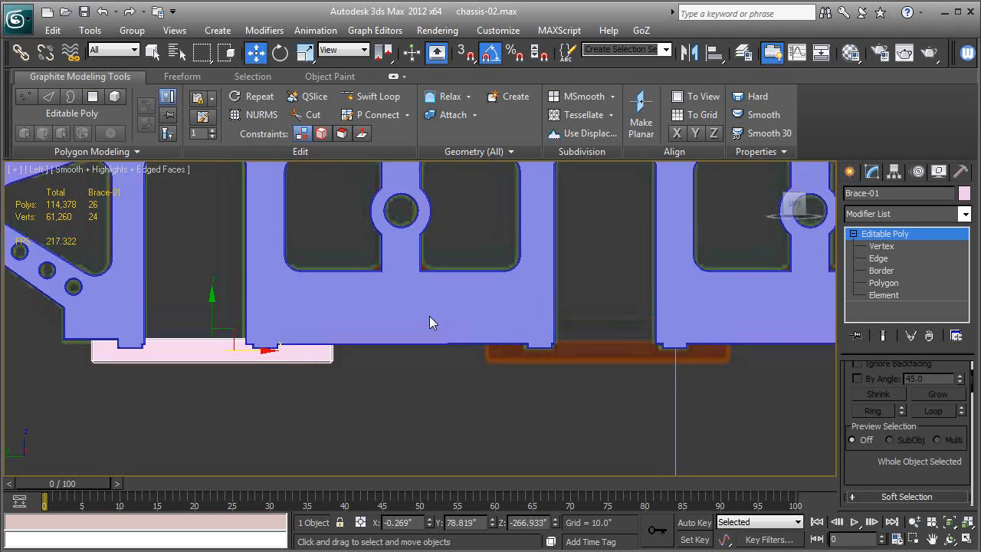
middle_drag(355, 364, 324, 379)
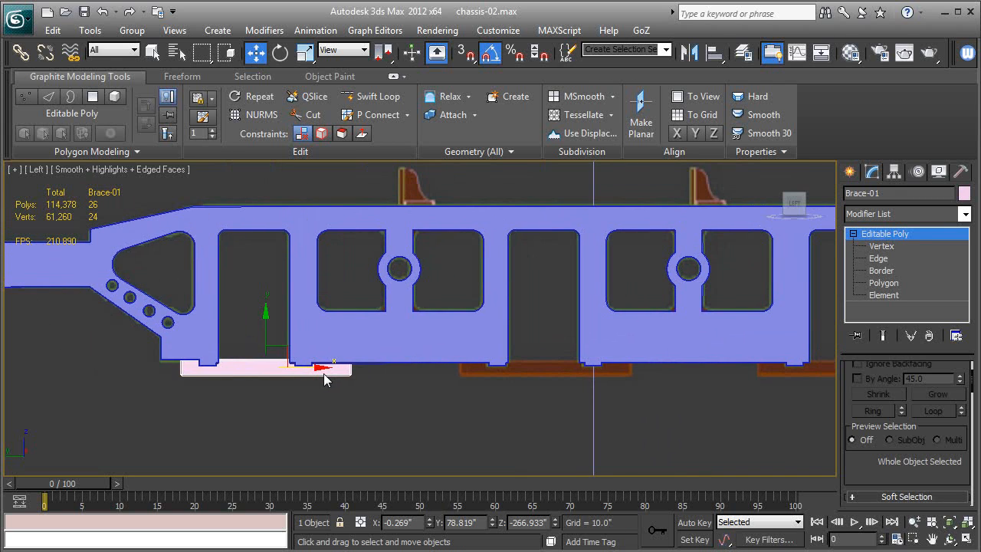
shift+drag(313, 373, 594, 373)
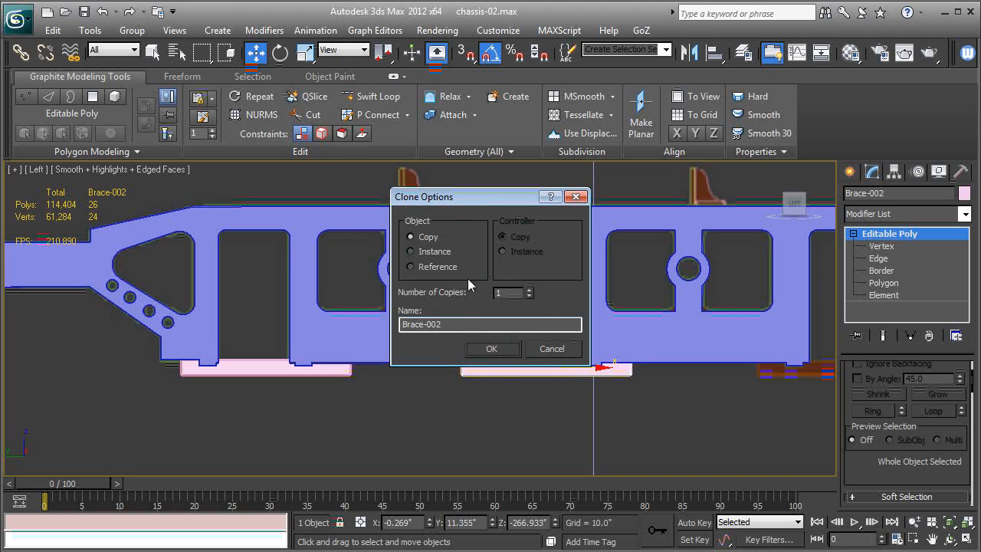
click(423, 252)
key(Return)
Clone two more brace instances over the third and fourth reference braces, at about Y -60" and Y -129.3"
middle_drag(699, 370, 347, 367)
mouse_move(239, 368)
shift+mouse_down()
mouse_move(562, 371)
mouse_move(532, 373)
shift+mouse_up()
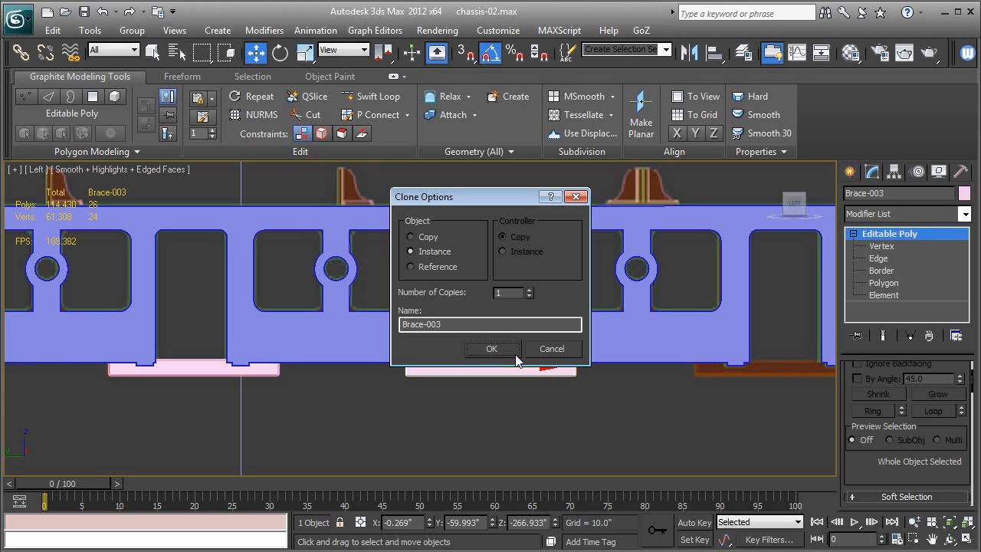
key(Return)
middle_drag(631, 387, 387, 393)
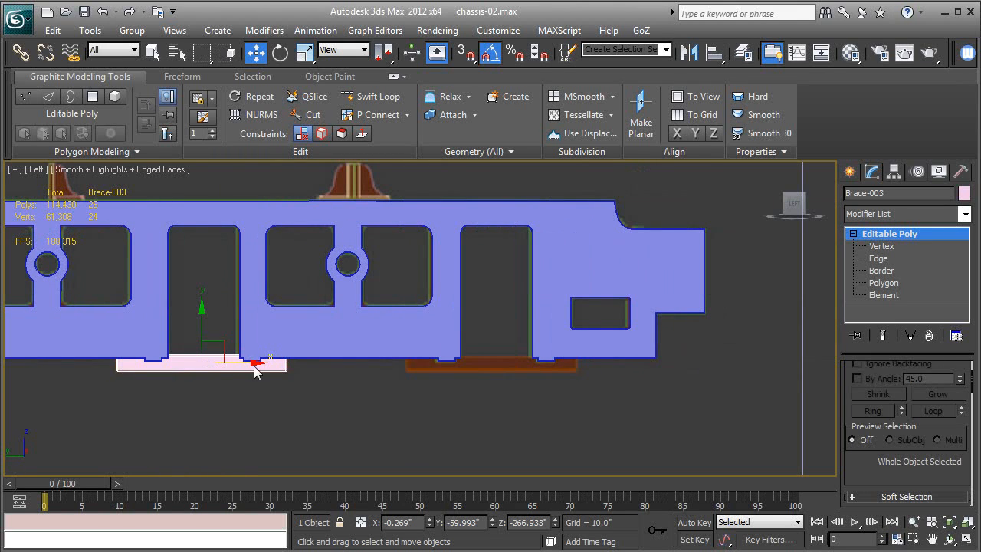
mouse_move(254, 365)
shift+mouse_down()
mouse_move(548, 363)
mouse_move(536, 363)
shift+mouse_up()
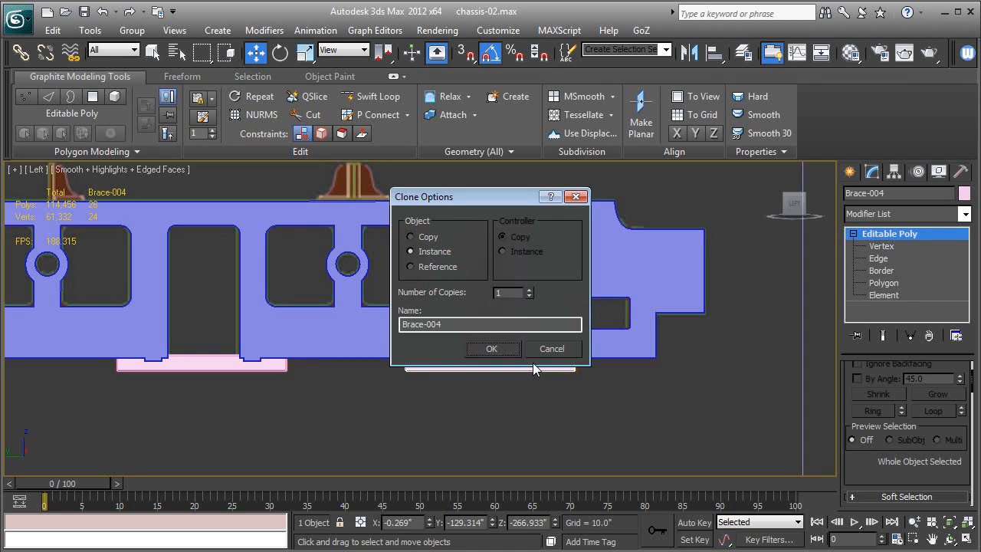
click(489, 351)
Return to the Perspective view, hide edged faces and examine the four braces along the bottom of the frame
key(p)
scroll(539, 355, up, 5)
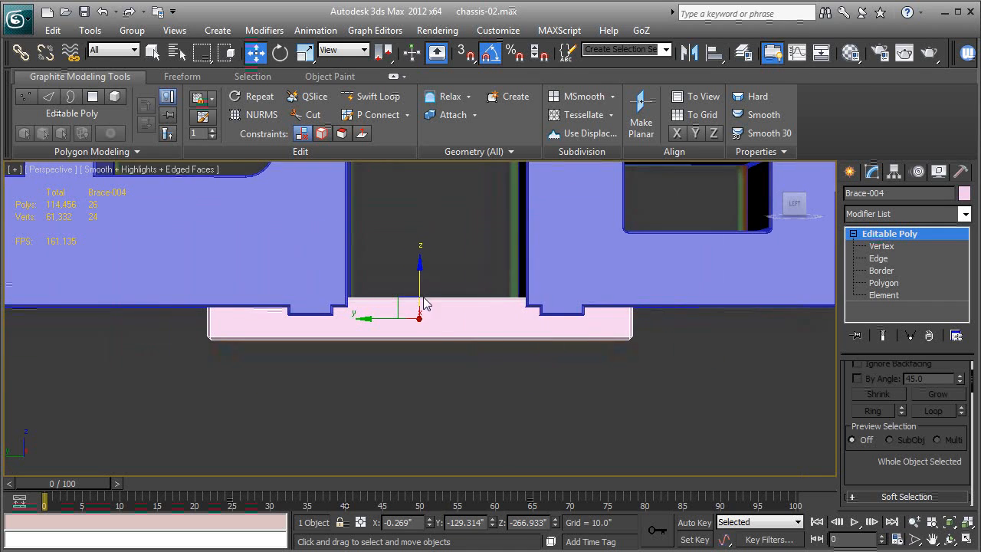
alt+middle_drag(423, 302, 616, 376)
key(F4)
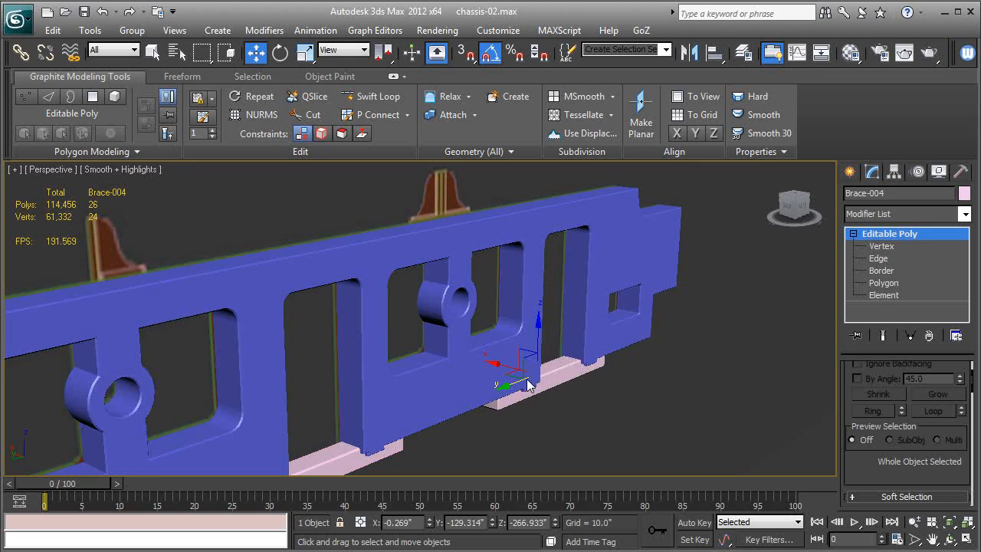
scroll(527, 380, down, 3)
middle_drag(527, 380, 595, 320)
middle_drag(553, 366, 652, 314)
scroll(521, 321, down, 3)
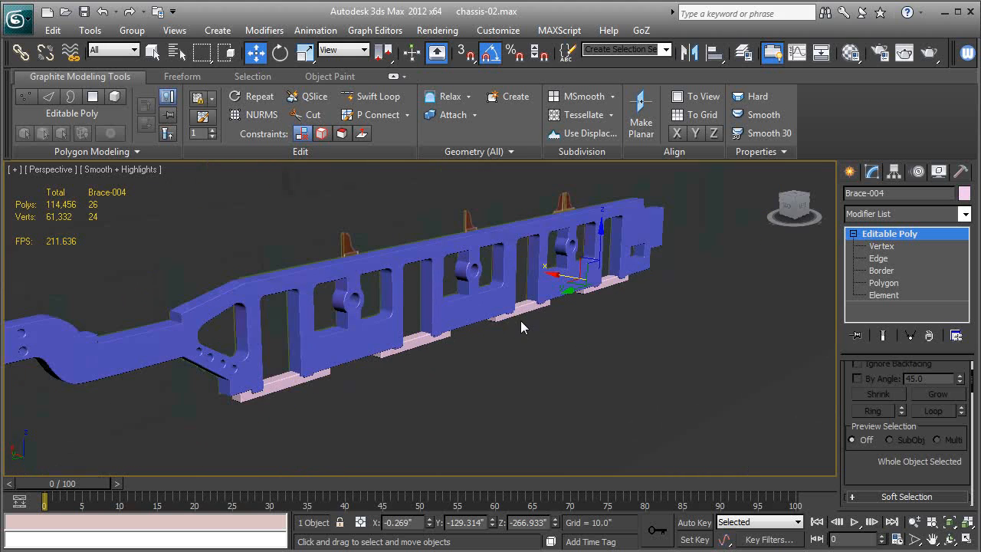
alt+middle_drag(520, 321, 528, 380)
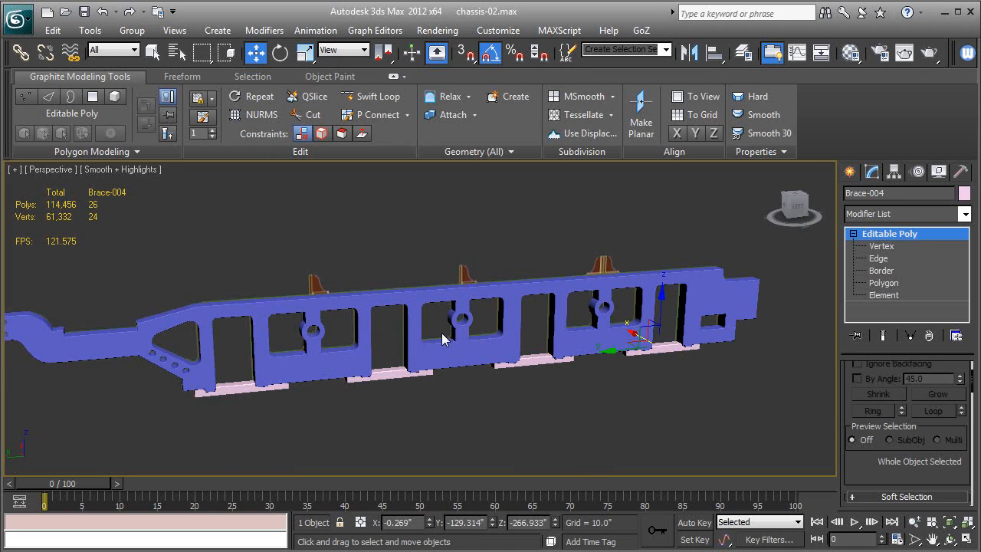
In the Left view, start a line spline along the top edge of the first bracket above the frame in the reference image
key(l)
key(z)
scroll(441, 332, down, 3)
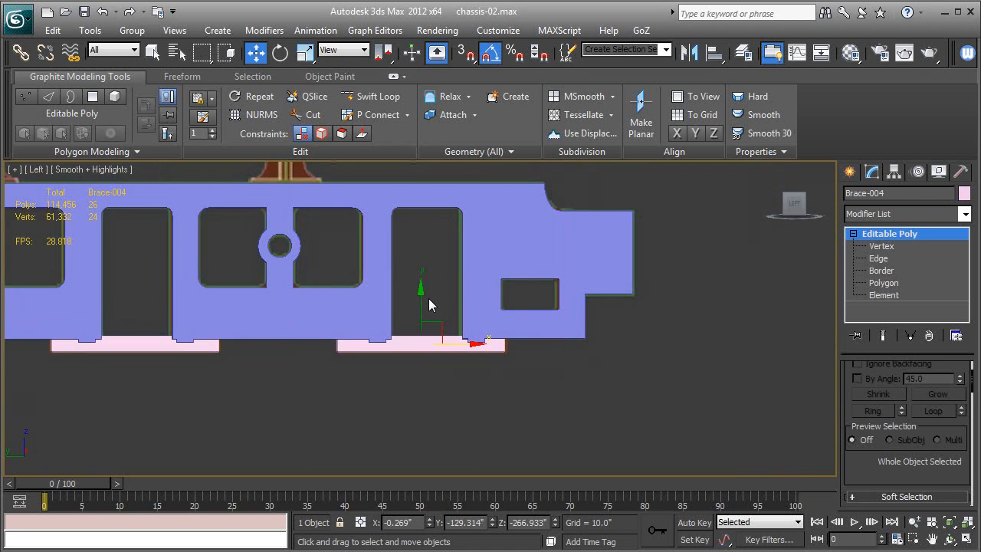
scroll(428, 304, down, 2)
middle_drag(428, 303, 635, 319)
middle_drag(374, 292, 556, 313)
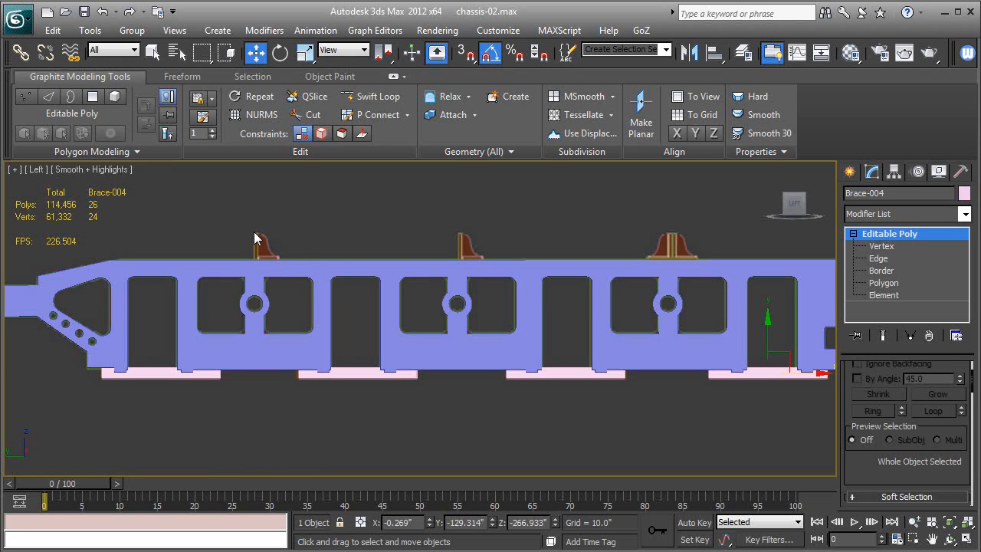
scroll(431, 350, up, 10)
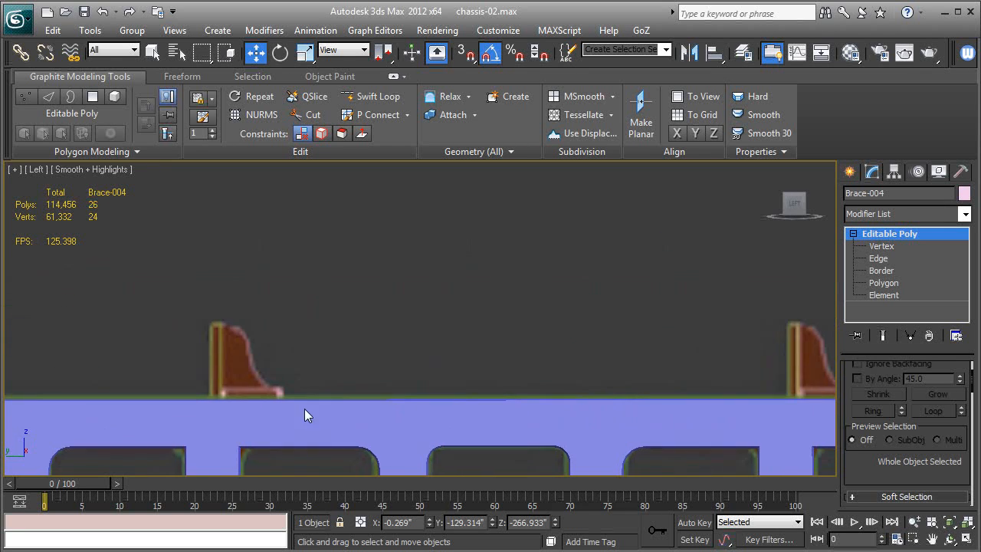
scroll(477, 314, down, 2)
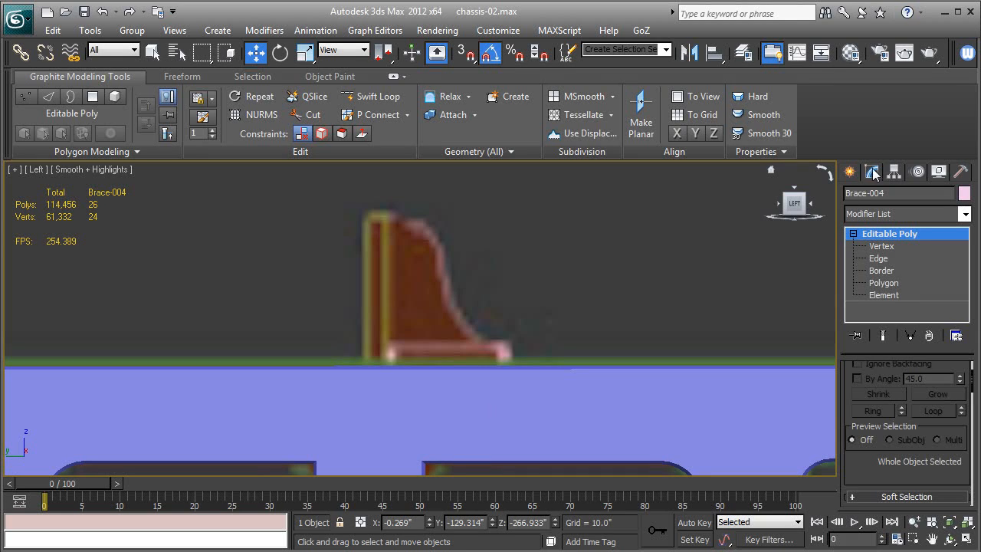
click(850, 173)
click(873, 282)
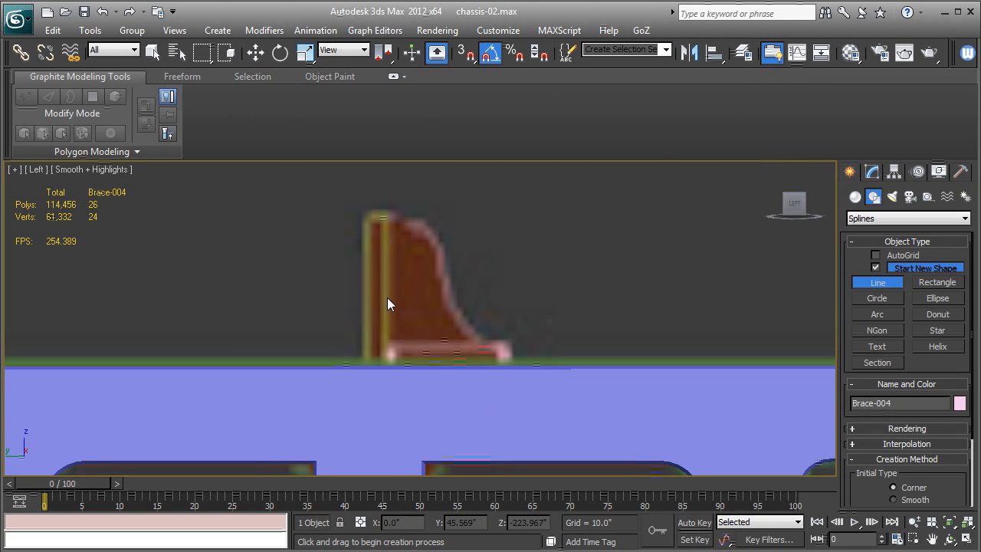
click(364, 219)
key(F3)
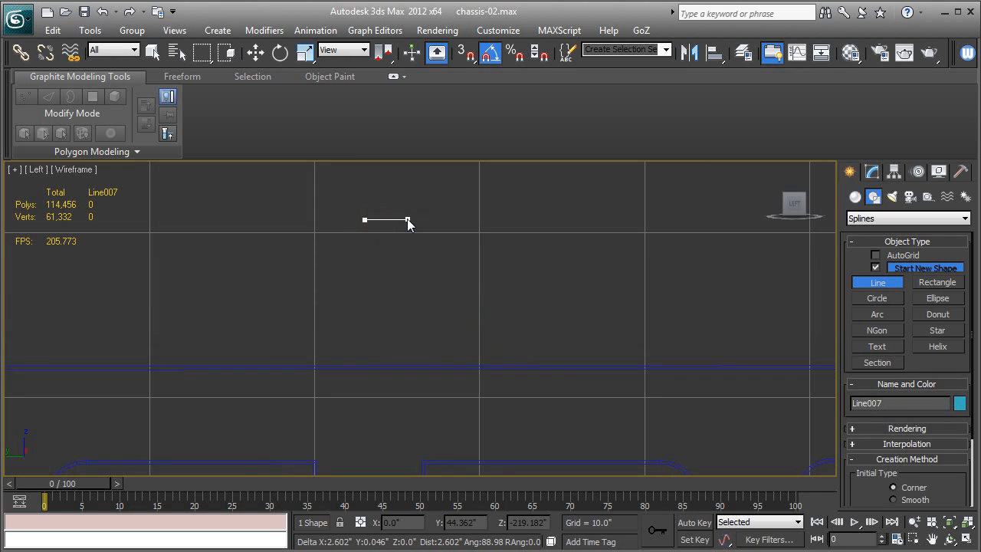
click(407, 219)
Trace the bracket's S-shaped side with curved spline points down to the start of its foot, checking against the shaded reference
key(F3)
key(F3)
drag(439, 252, 449, 287)
key(F3)
key(F3)
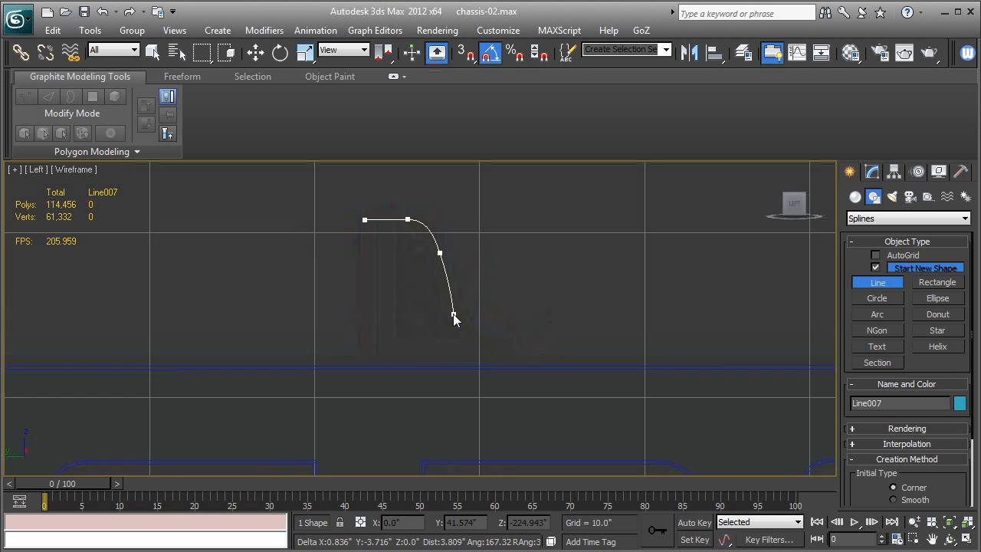
click(454, 314)
key(F3)
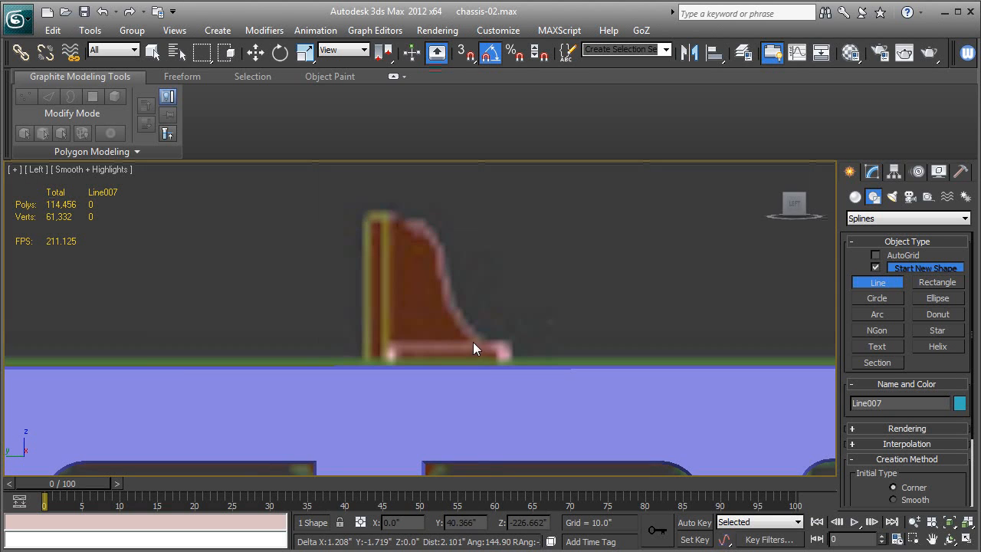
key(F3)
click(495, 345)
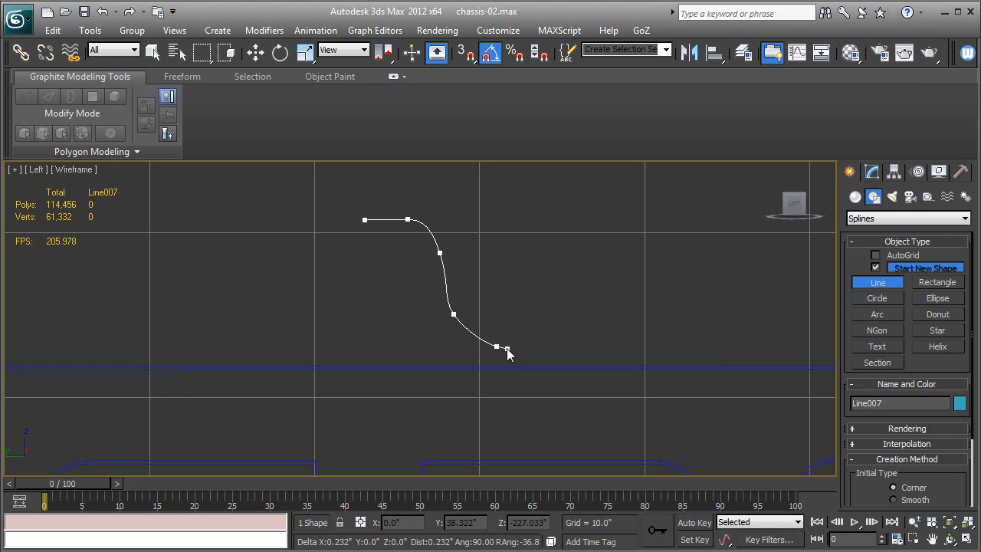
Trace the bracket's short foot, flat base and straight vertical back edge, and close the spline at its starting point
click(506, 348)
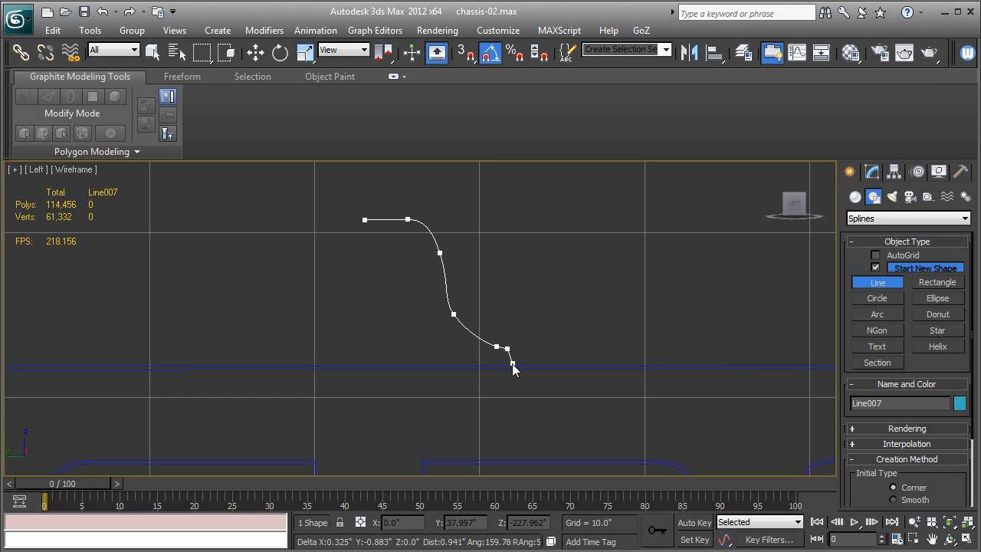
click(506, 367)
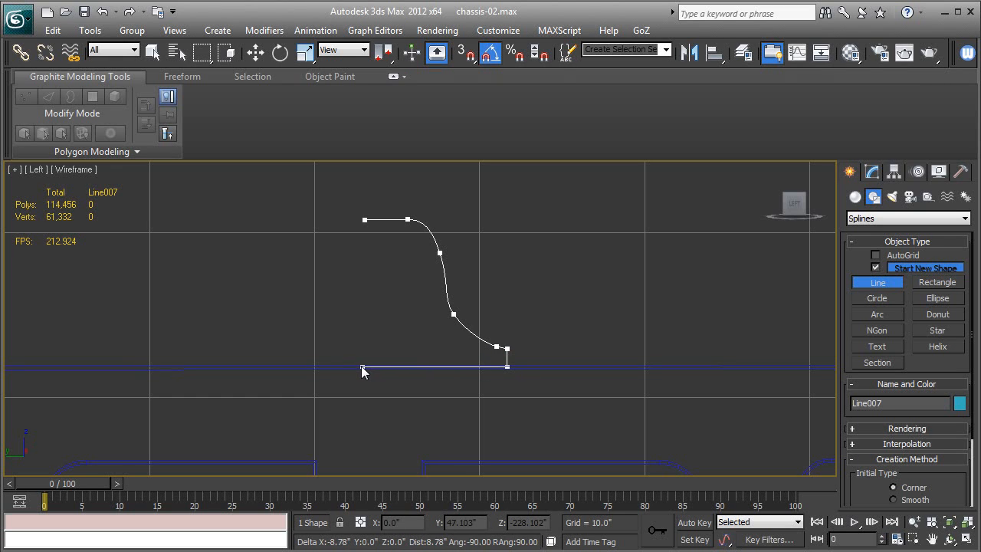
click(352, 367)
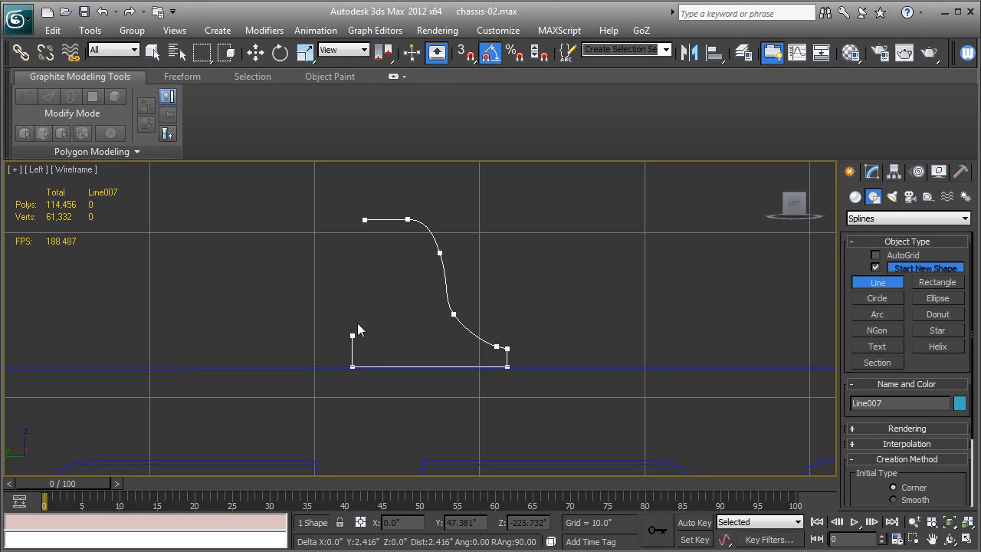
click(366, 220)
click(549, 368)
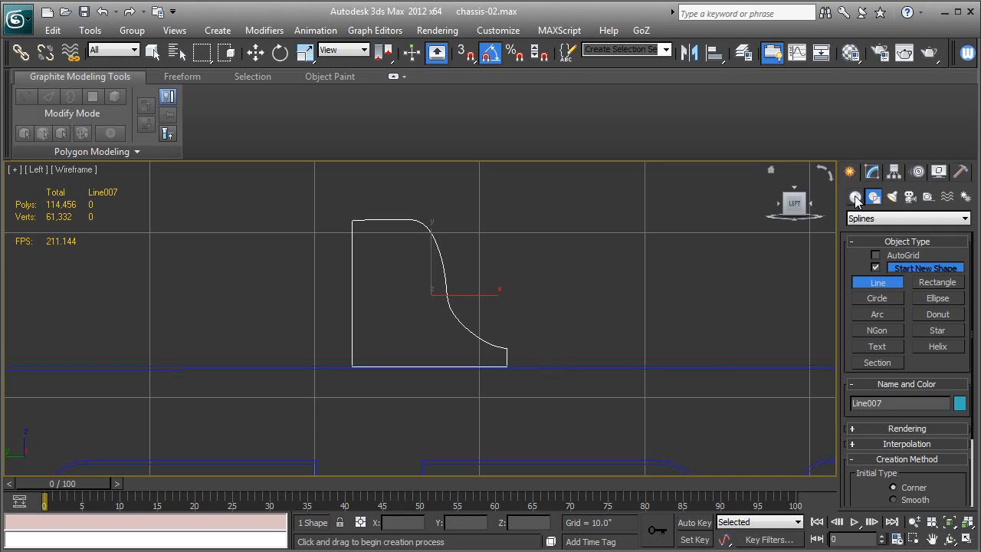
Delete the extra vertex on the top edge of the bracket outline
click(853, 232)
click(880, 245)
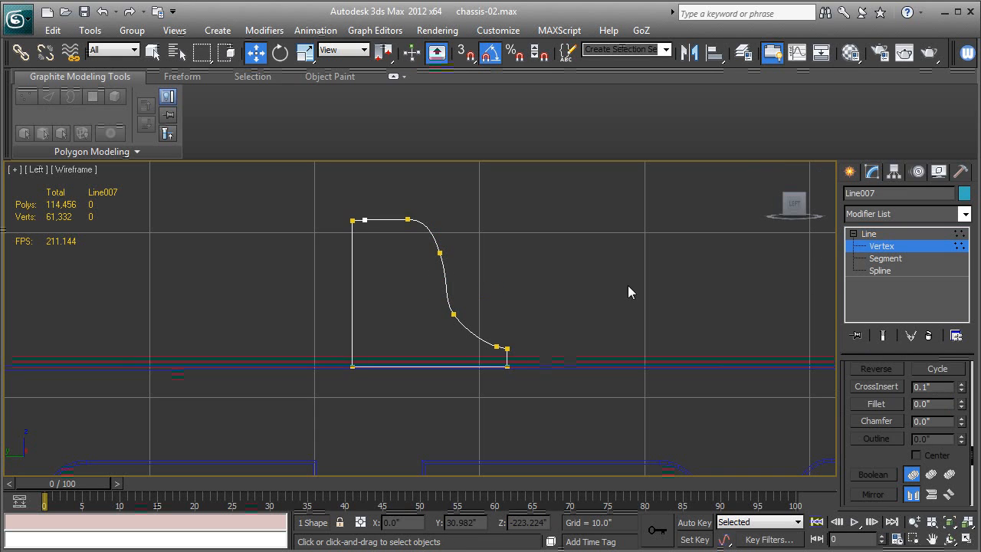
middle_drag(460, 273, 492, 328)
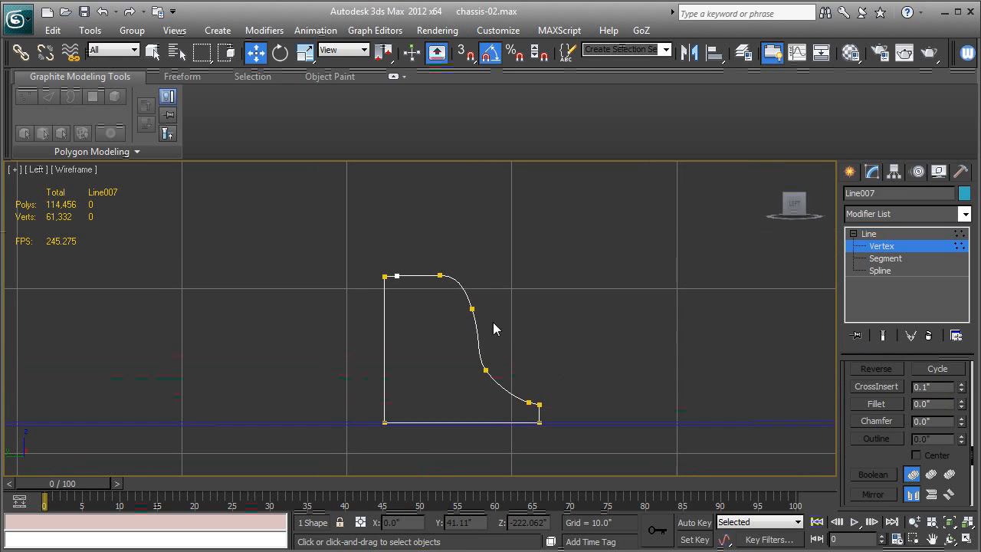
right_click(394, 271)
key(Escape)
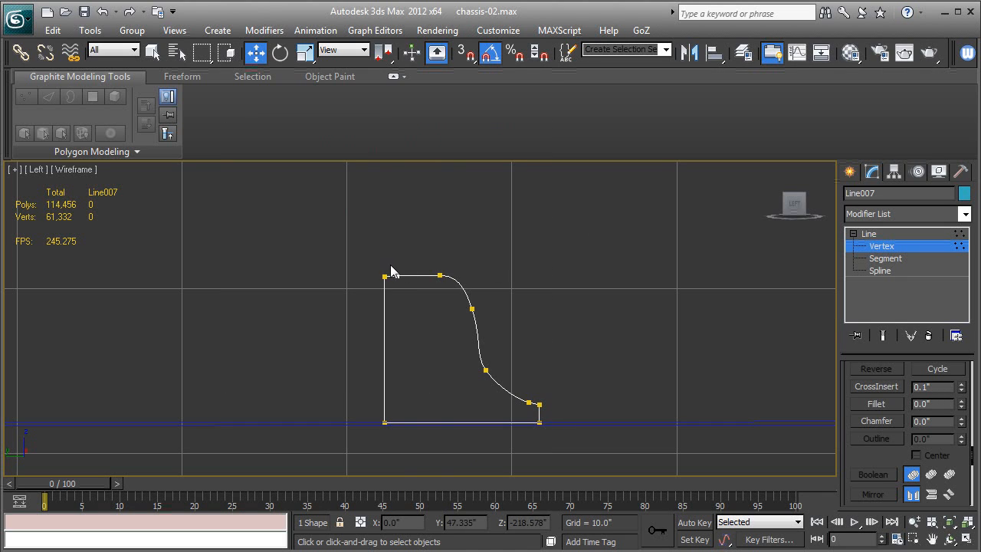
drag(386, 270, 415, 303)
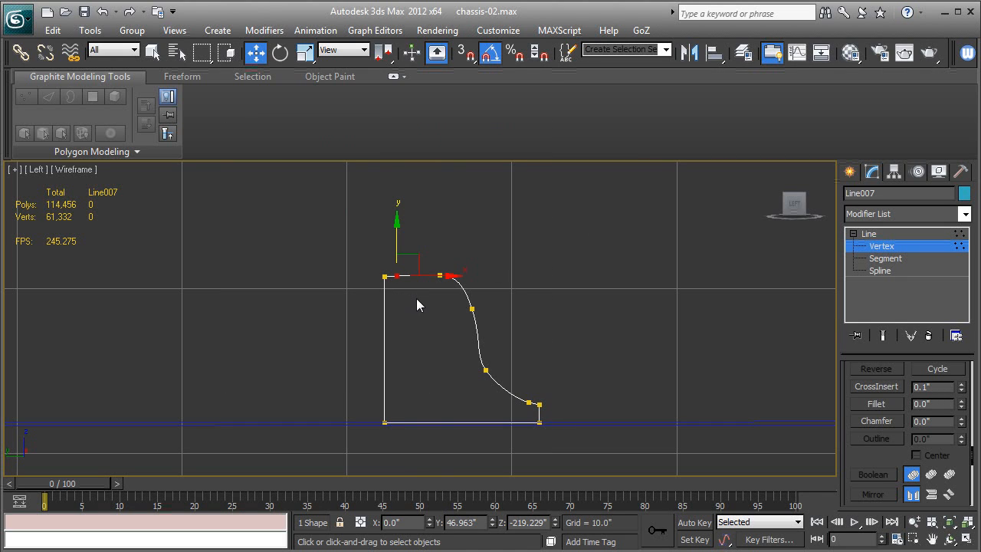
key(Delete)
Raise the outline's upper back corner vertex to about Z -219.18" so the top edge is level
drag(351, 254, 413, 288)
scroll(408, 278, up, 5)
middle_drag(408, 277, 418, 370)
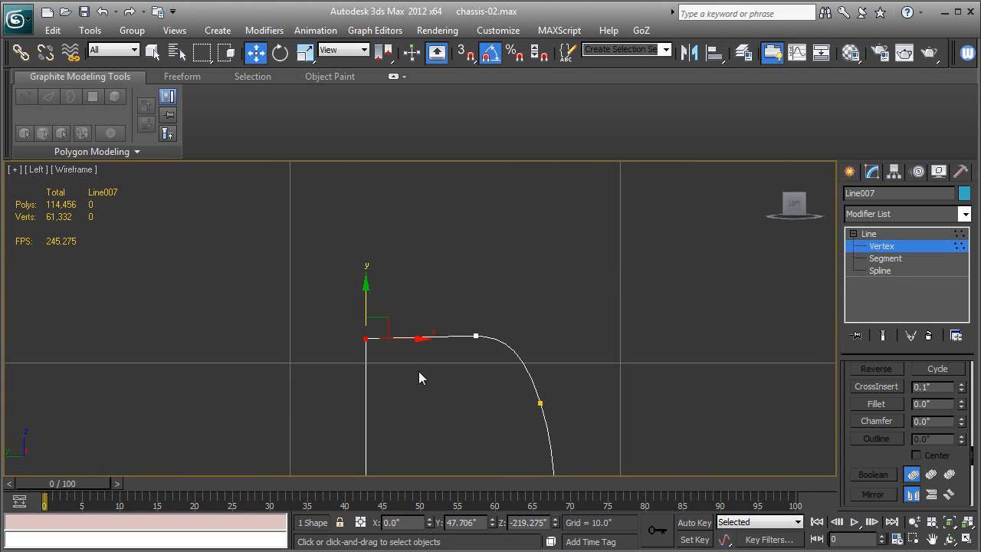
drag(370, 291, 371, 287)
scroll(394, 317, down, 3)
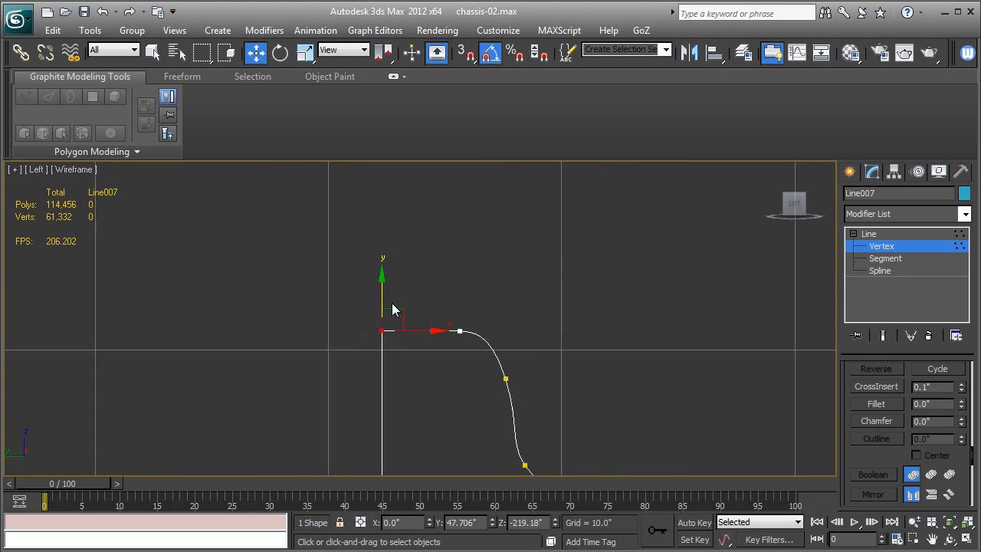
middle_drag(393, 317, 398, 260)
middle_drag(521, 289, 528, 231)
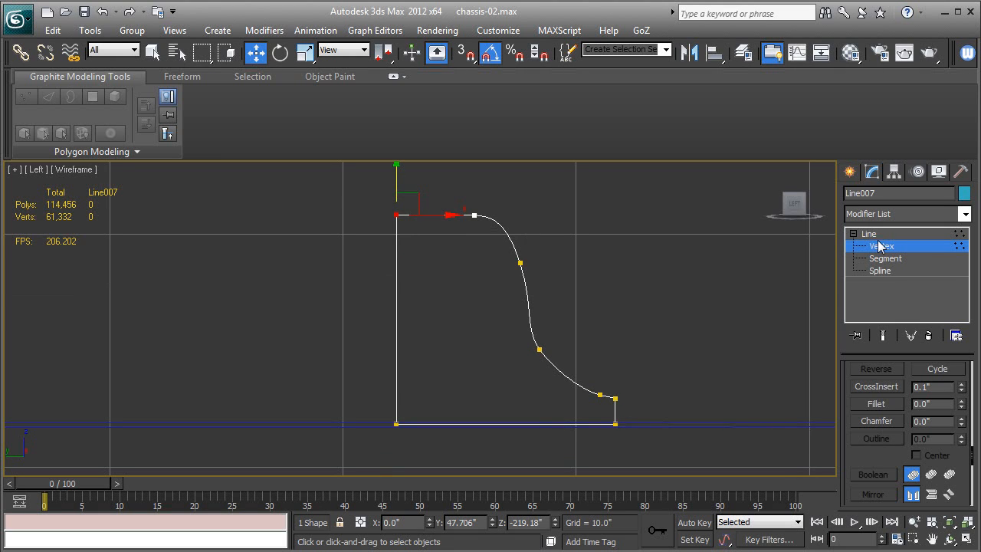
Move the two back-edge vertices about 0.462" inward toward the back of the reference bracket
key(F3)
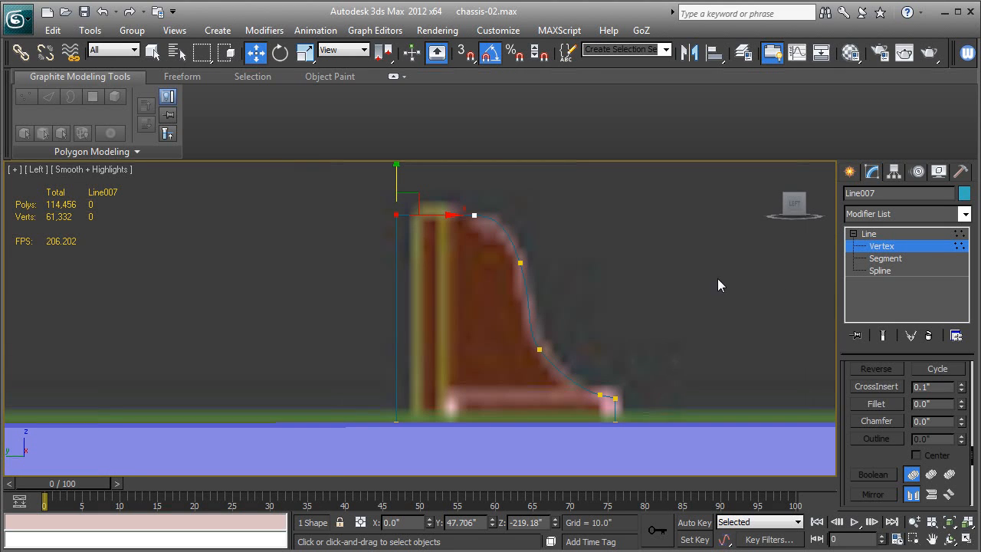
drag(337, 184, 449, 481)
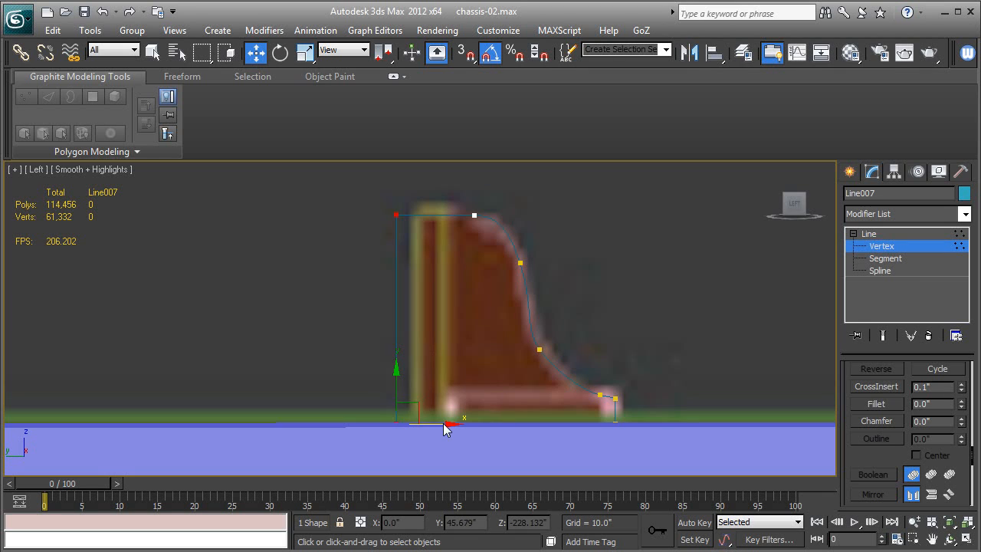
key(F3)
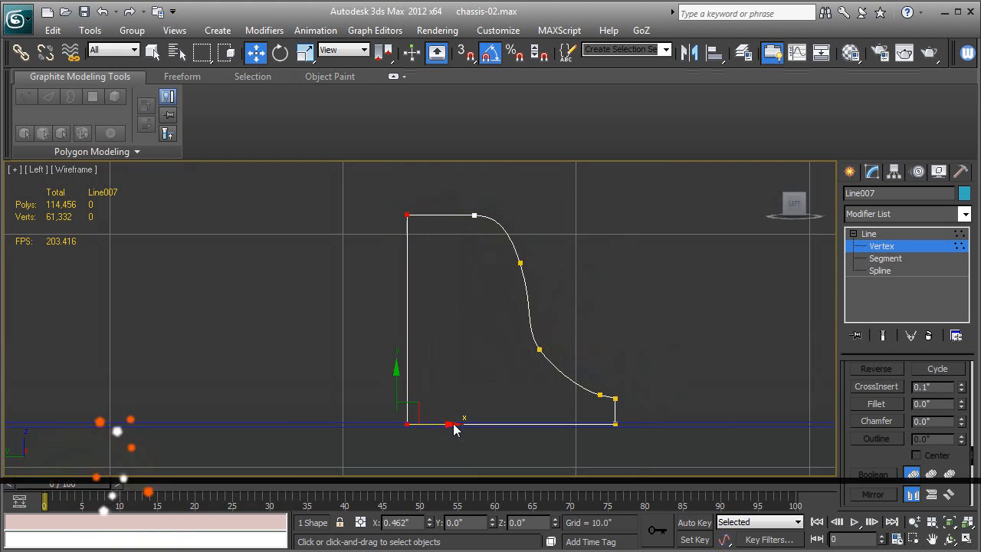
key(F3)
Raise the two top-edge vertices of the outline to the top of the reference bracket
drag(457, 221, 473, 175)
key(F3)
key(F3)
key(F3)
key(F3)
key(F3)
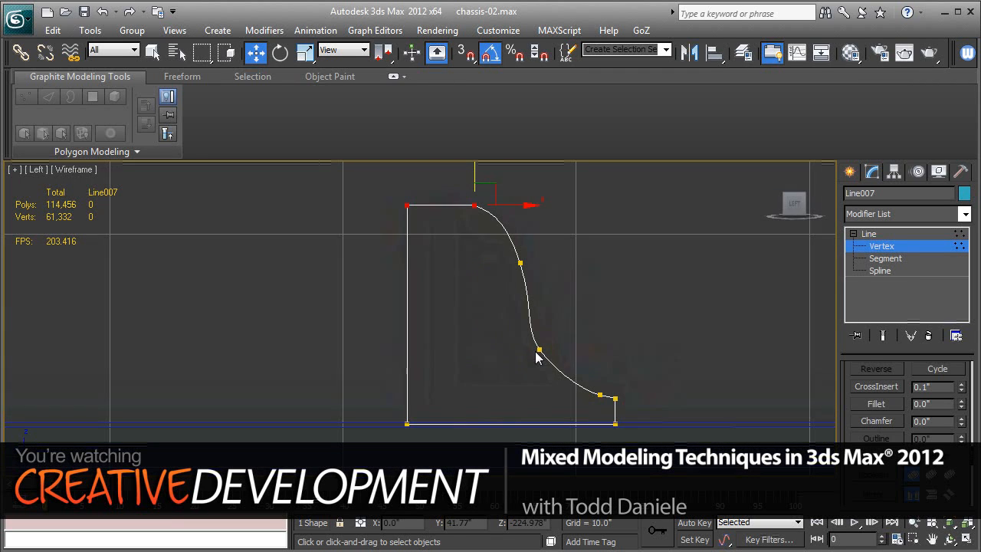
Adjust the curve vertex just before the bracket's foot horizontally to follow the reference, and leave vertex editing
drag(574, 369, 605, 415)
key(F3)
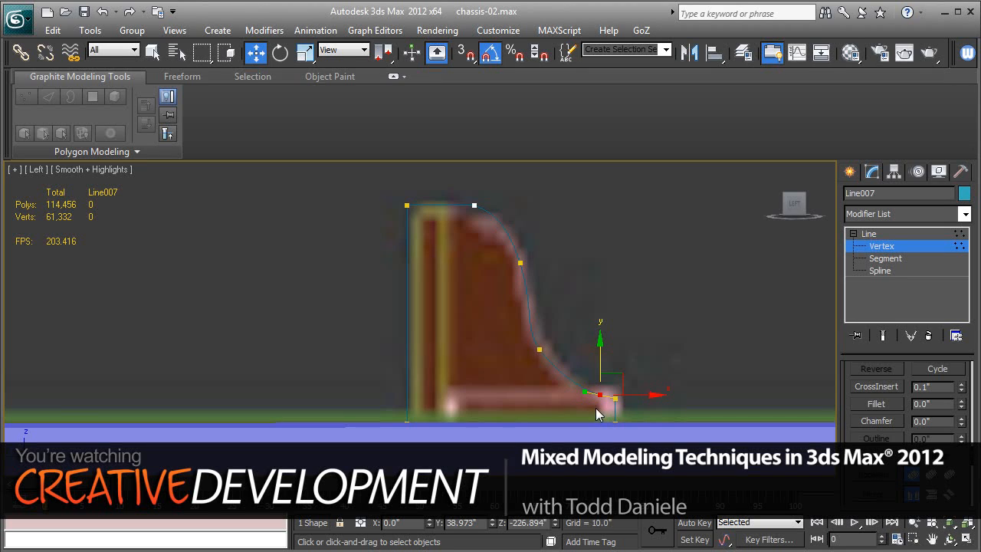
click(560, 421)
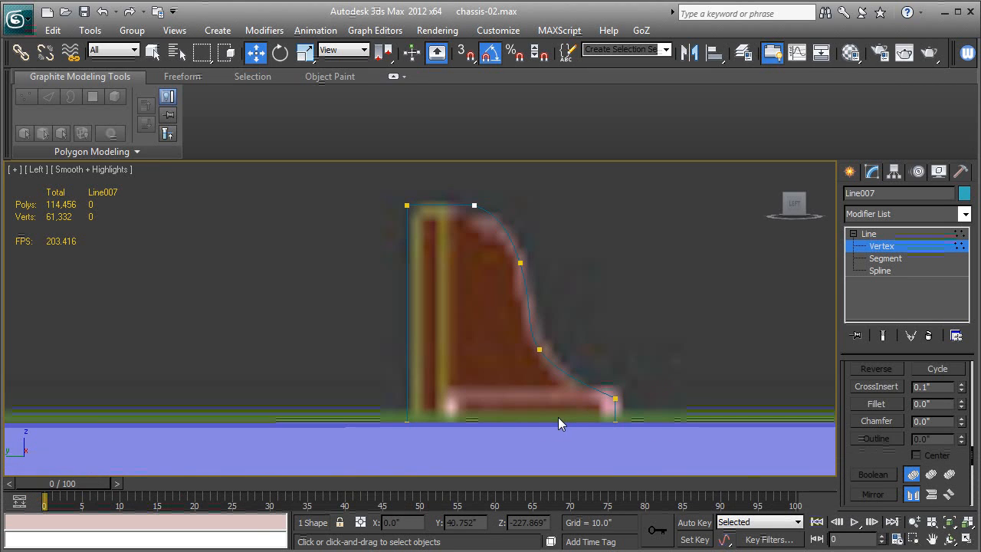
click(600, 396)
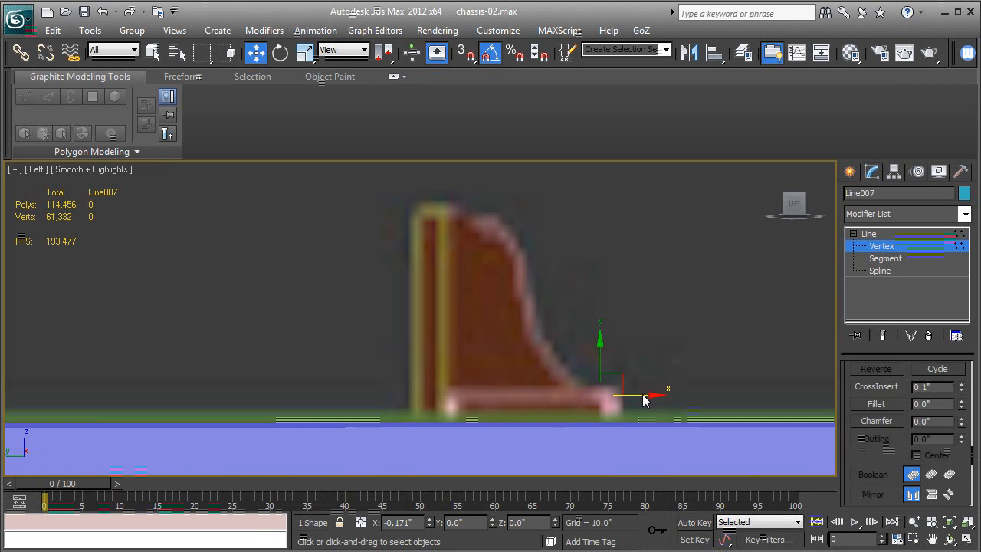
click(881, 234)
In the Perspective view with edged faces shown, move the bracket outline along X to about -3.484", over the frame's top surface
key(p)
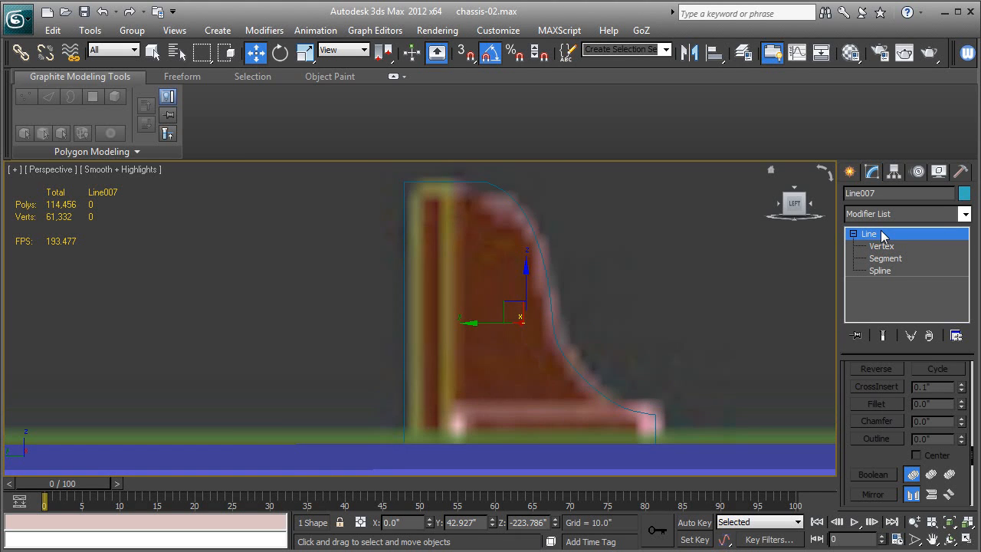
key(z)
alt+middle_drag(621, 360, 513, 390)
scroll(503, 387, down, 5)
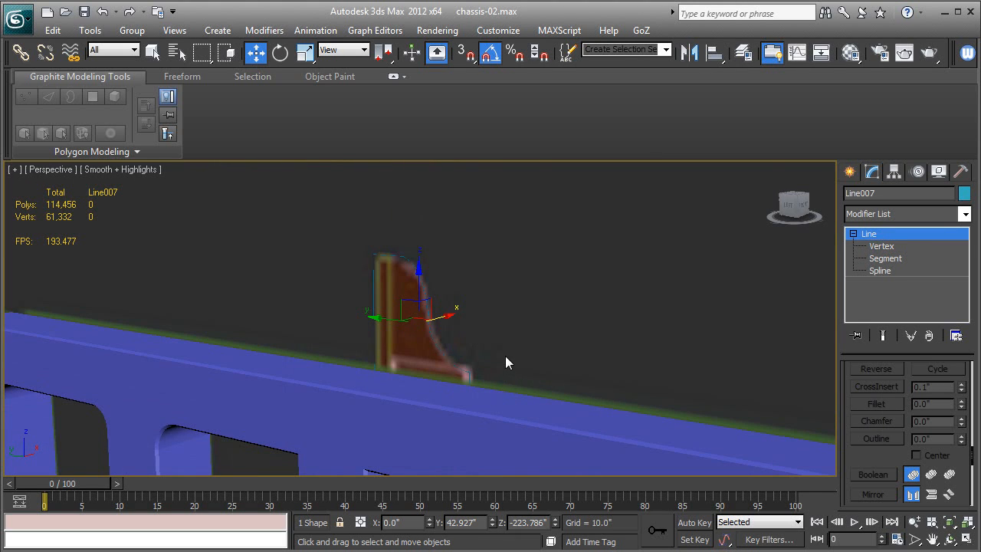
key(F4)
key(F4)
key(F4)
alt+middle_drag(563, 315, 521, 328)
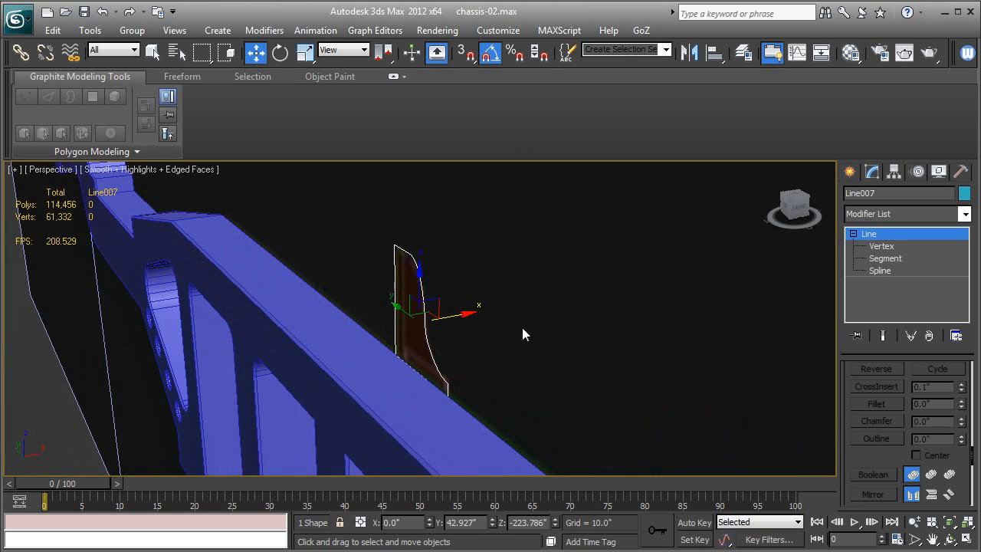
drag(462, 315, 420, 334)
alt+middle_drag(419, 330, 466, 326)
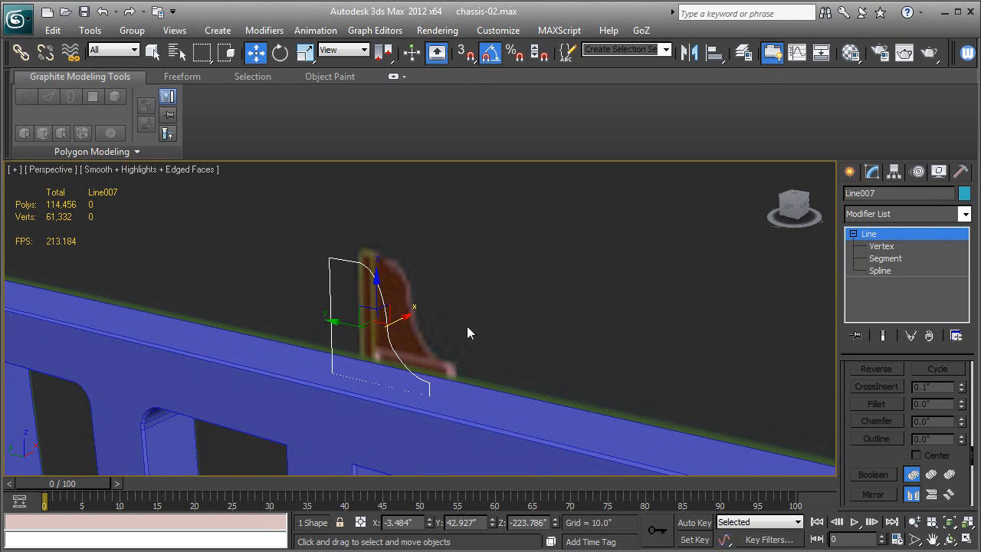
Apply an Extrude modifier to the bracket outline with an amount of 1.0" and check its thickness on the frame
click(919, 212)
key(e)
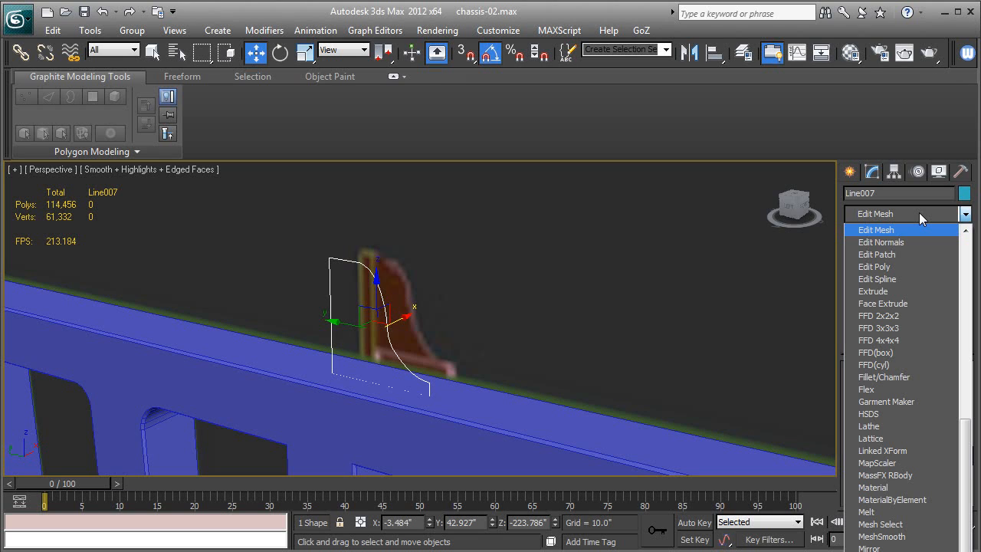
click(880, 291)
alt+middle_drag(736, 402, 649, 397)
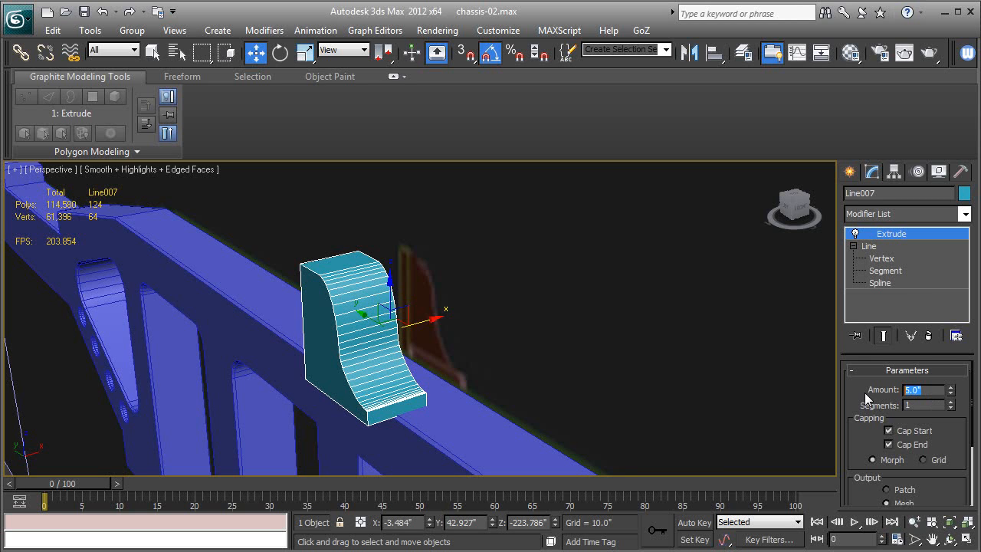
text(1)
key(Return)
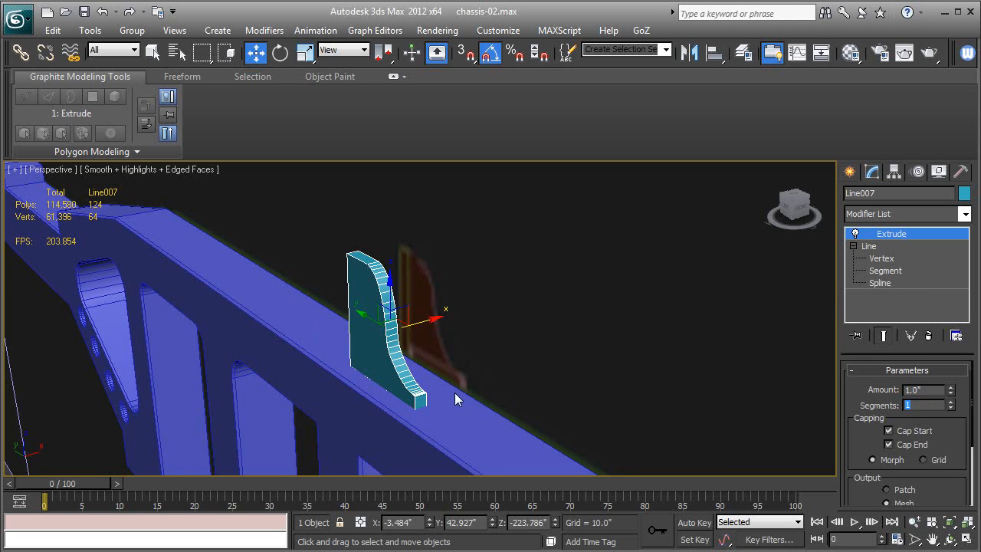
alt+middle_drag(455, 393, 414, 394)
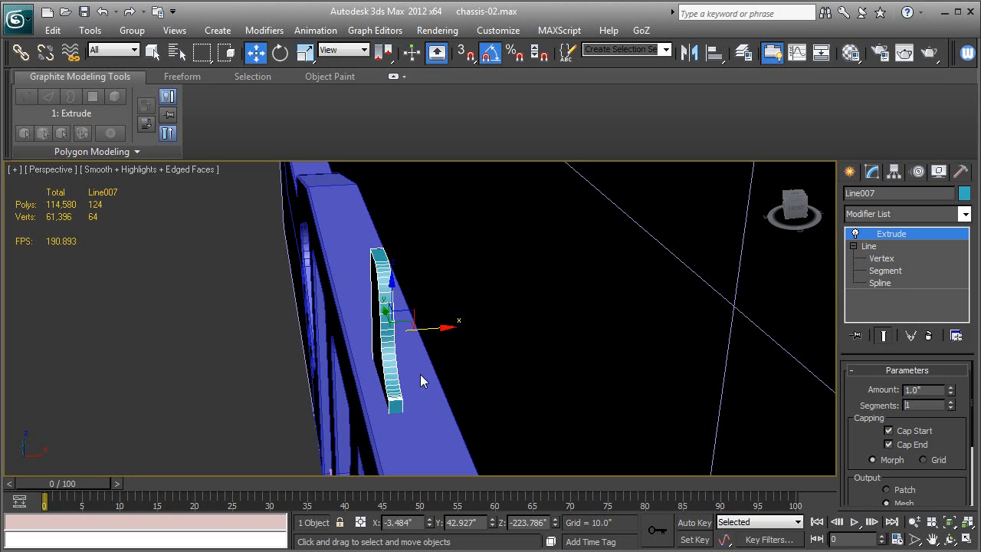
Move the extruded bracket along X to about -0.3" and check its position on the frame from several angles
drag(427, 334, 454, 332)
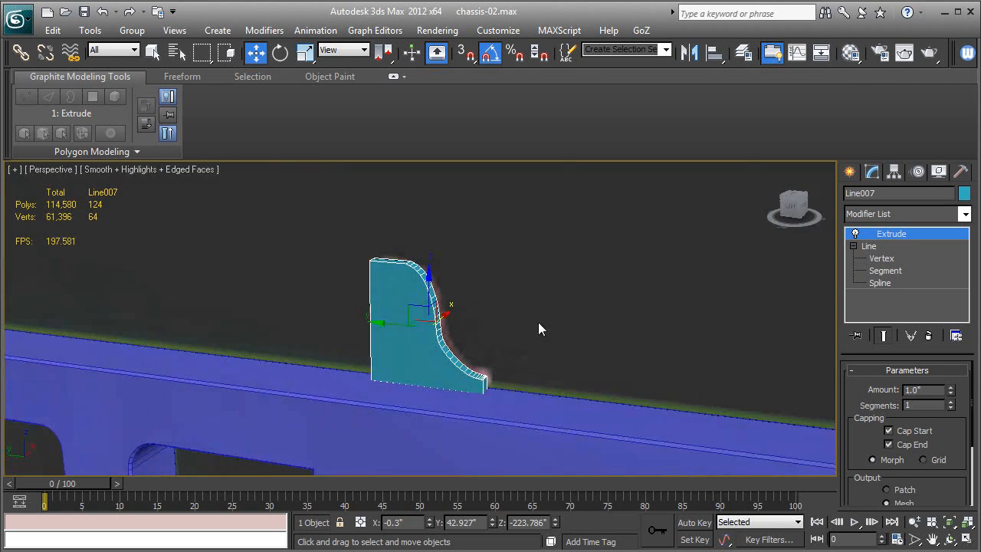
alt+middle_drag(538, 327, 642, 346)
scroll(642, 339, down, 6)
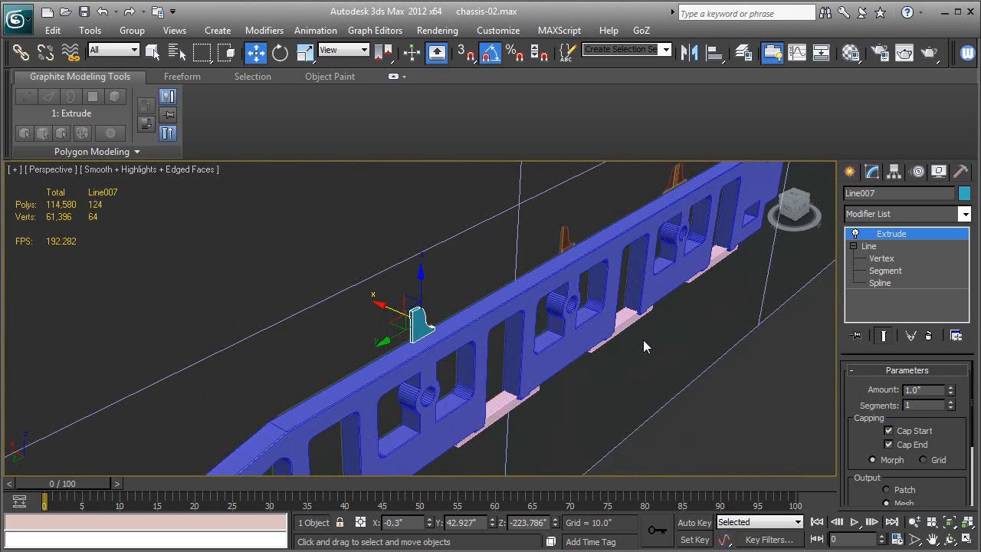
alt+middle_drag(469, 353, 548, 351)
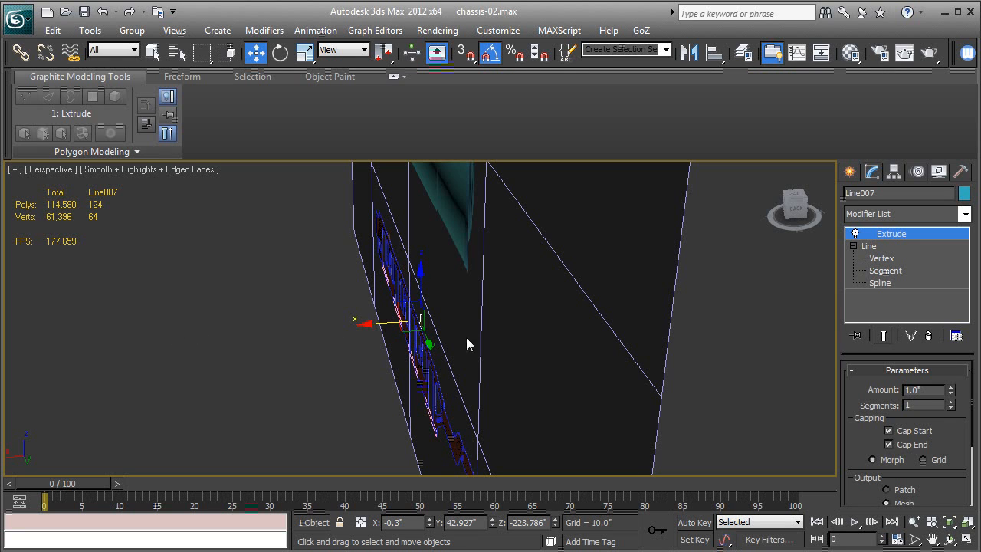
alt+middle_drag(438, 367, 418, 303)
scroll(379, 351, up, 8)
scroll(419, 305, up, 3)
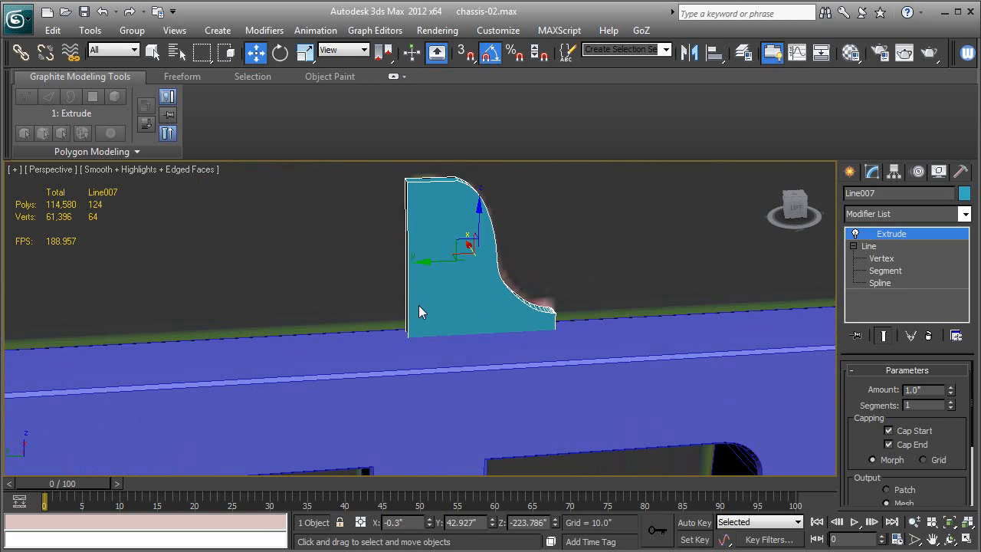
Show the bracket in wireframe, add an Edit Poly modifier and activate Paint Connect at vertex level
key(F3)
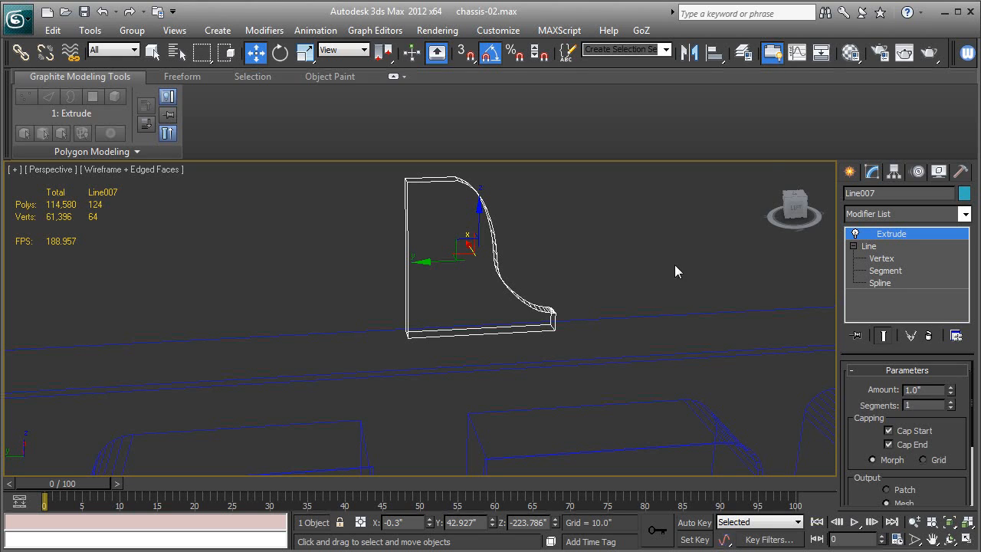
click(886, 214)
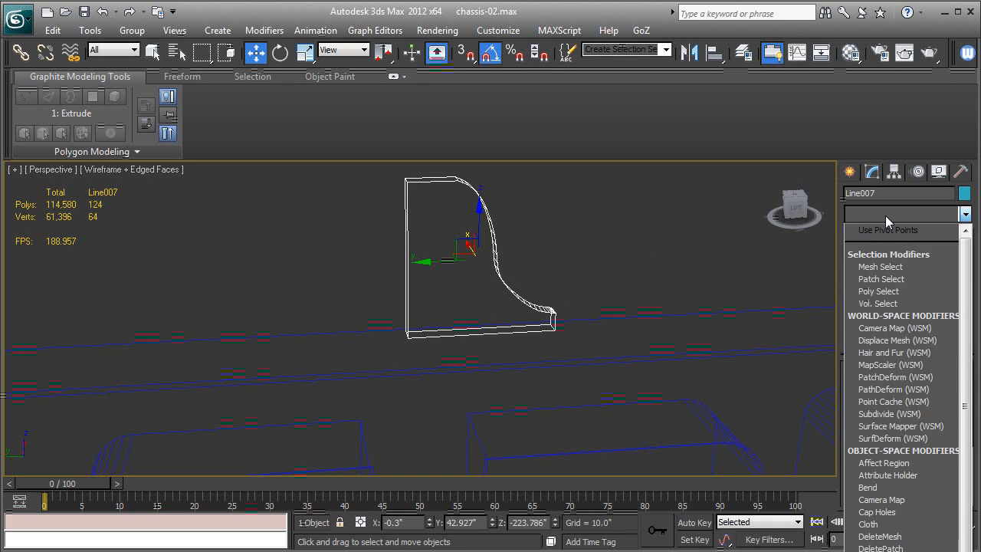
key(e)
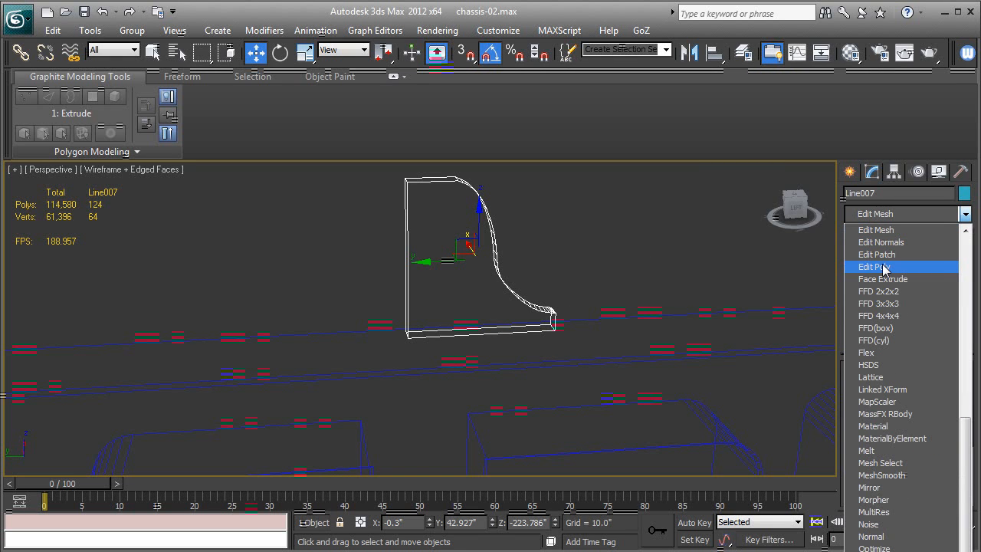
click(883, 266)
click(869, 233)
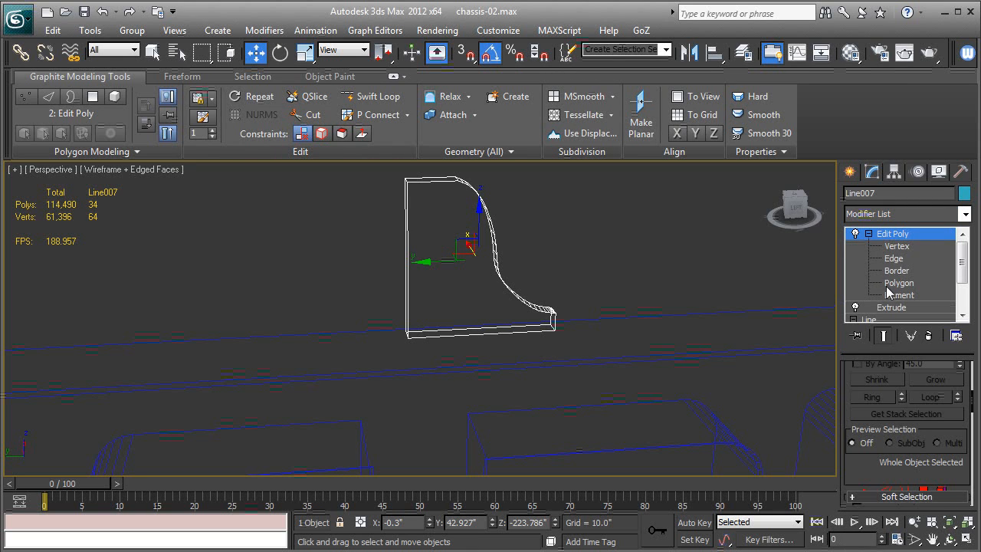
click(895, 246)
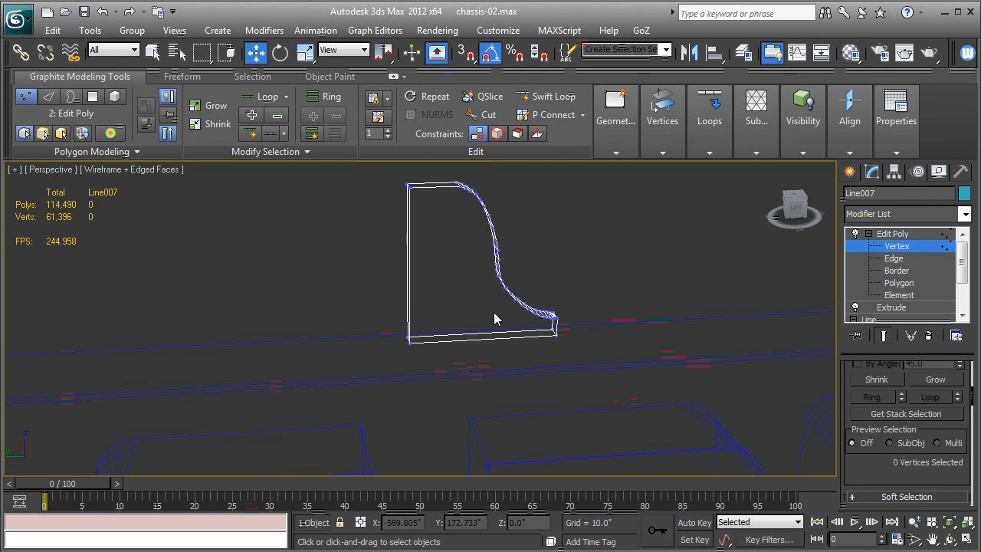
scroll(493, 316, up, 2)
middle_drag(493, 319, 453, 366)
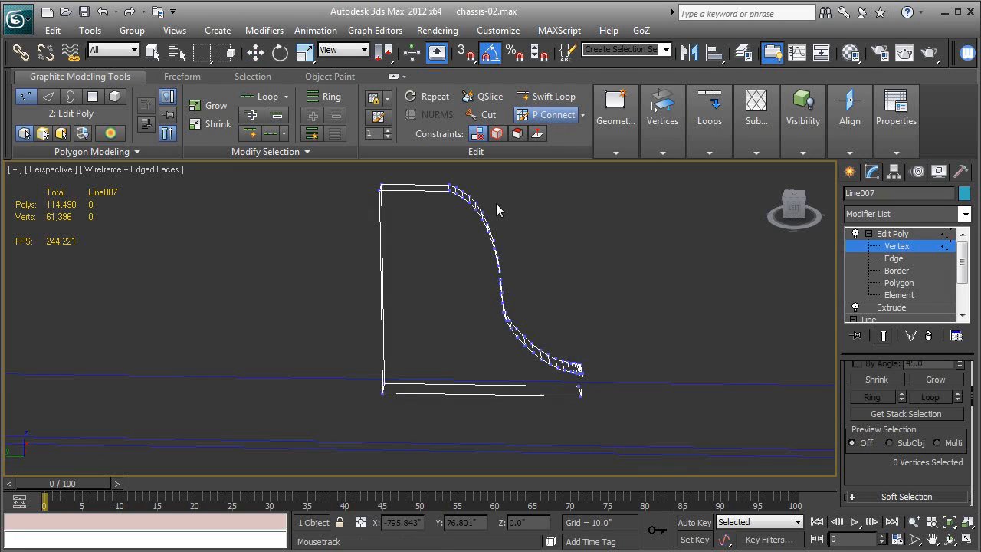
scroll(523, 284, up, 3)
alt+middle_drag(524, 283, 463, 323)
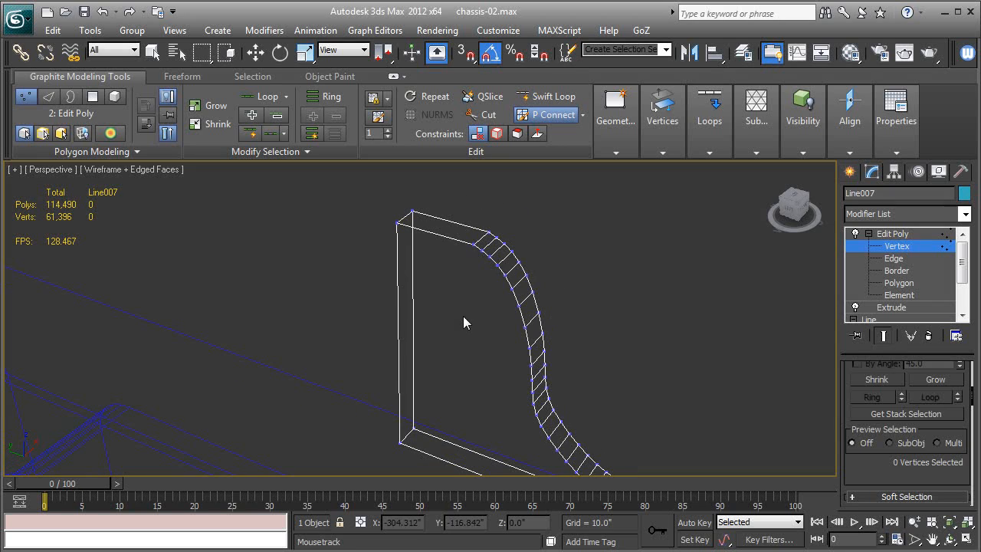
Add a four-edge vertical loop around the bracket near its straight back edge
key(2)
click(421, 229)
alt+middle_drag(413, 307, 420, 241)
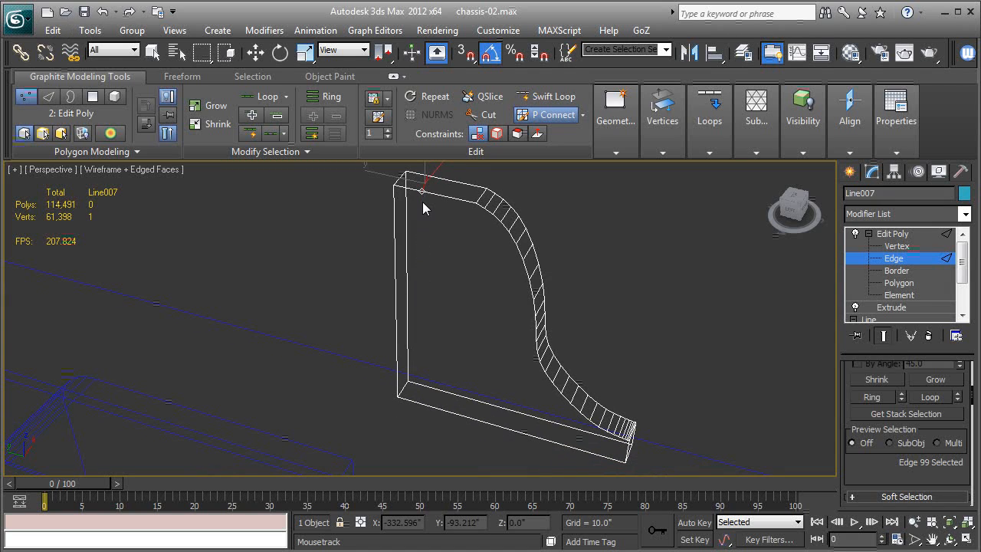
ctrl+click(418, 398)
alt+middle_drag(412, 406, 431, 260)
alt+middle_drag(433, 328, 436, 274)
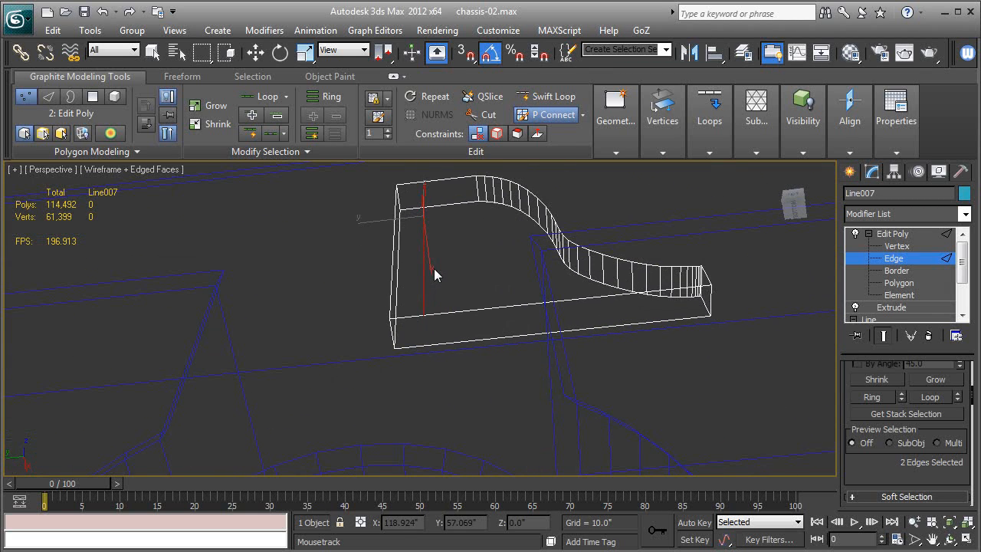
ctrl+click(427, 346)
alt+middle_drag(487, 323, 386, 361)
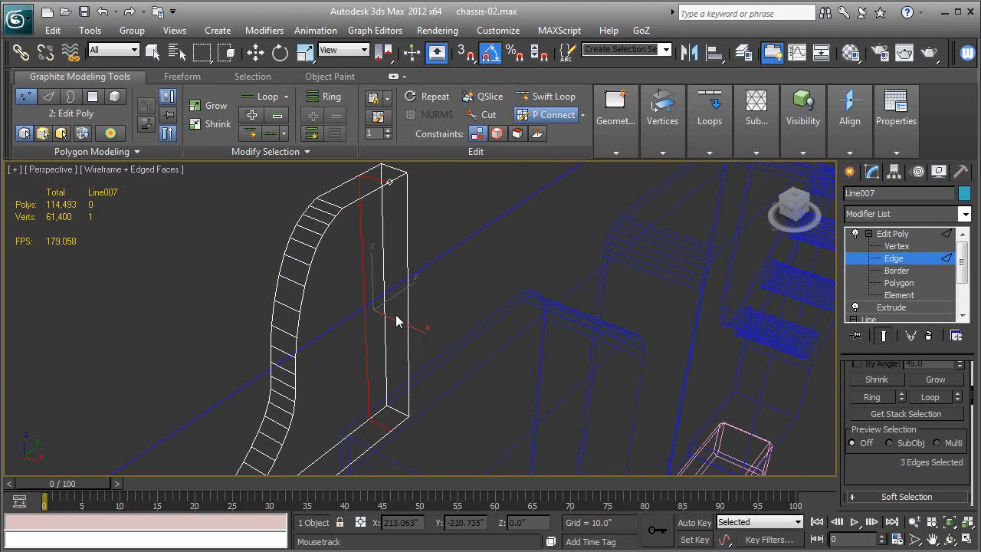
ctrl+click(396, 429)
alt+middle_drag(393, 433, 426, 373)
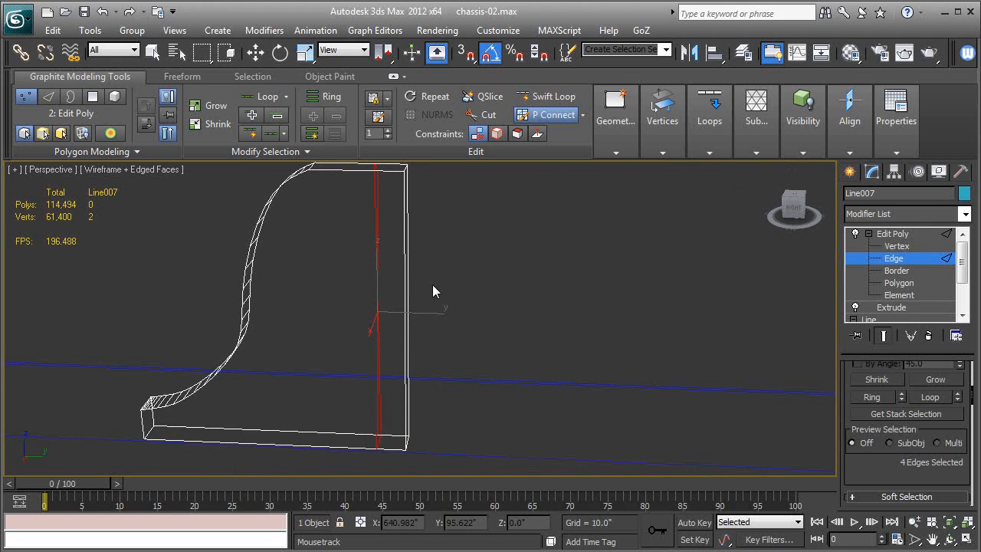
Try making the selected edge loop planar in Z and then in Y, undoing each attempt
scroll(881, 454, down, 15)
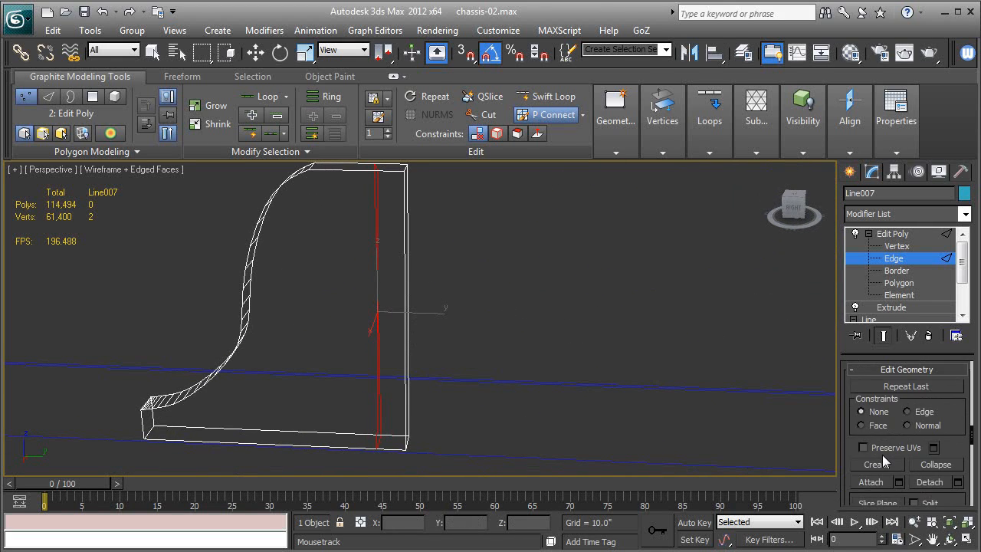
click(956, 416)
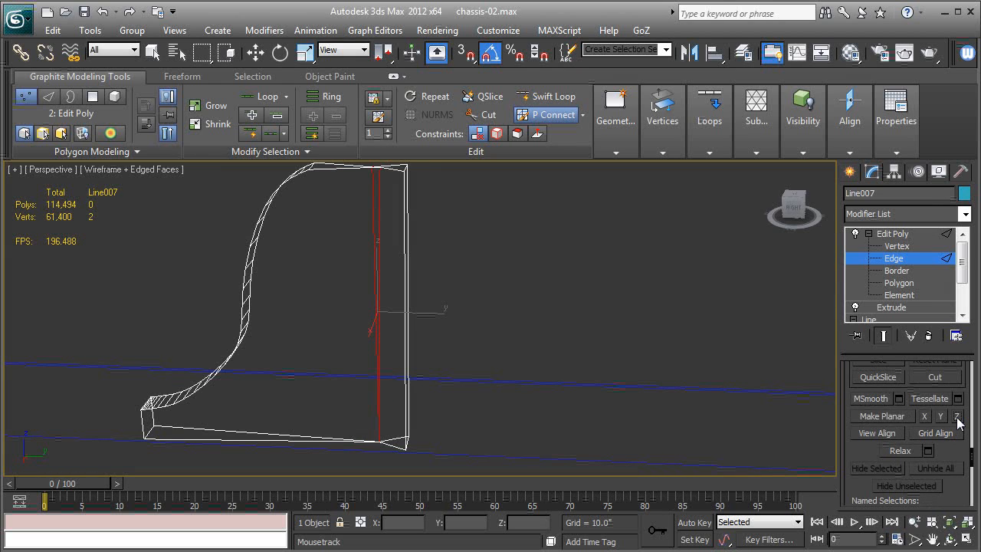
key(ctrl+z)
click(940, 417)
key(ctrl+z)
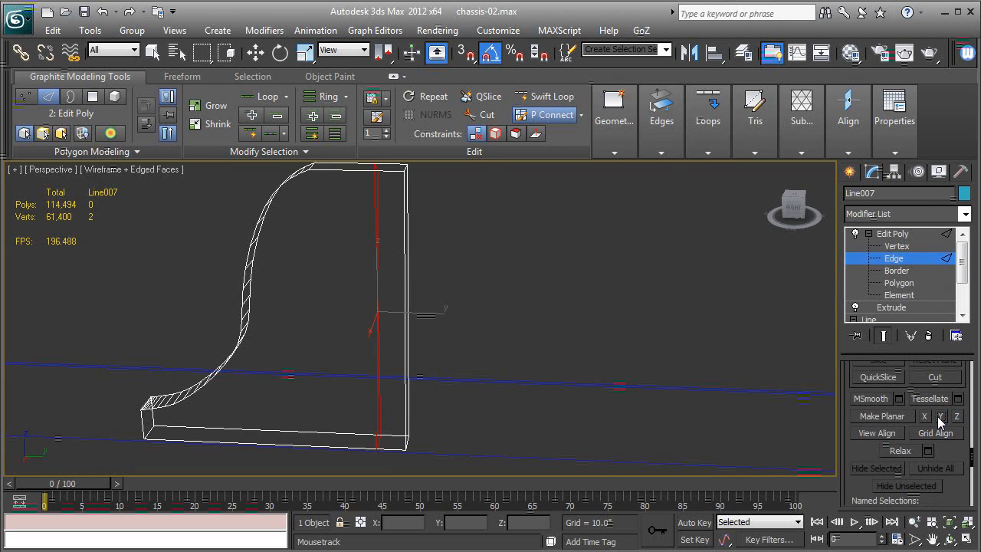
Return to shaded display, select the narrow side polygon beside the new edge loop to inspect it, and leave polygon editing
alt+middle_drag(556, 339, 597, 347)
mouse_move(348, 342)
alt+middle_down()
mouse_move(580, 344)
mouse_move(515, 359)
mouse_move(561, 338)
mouse_move(392, 349)
mouse_move(427, 367)
mouse_move(524, 365)
mouse_move(477, 360)
alt+middle_up()
key(F3)
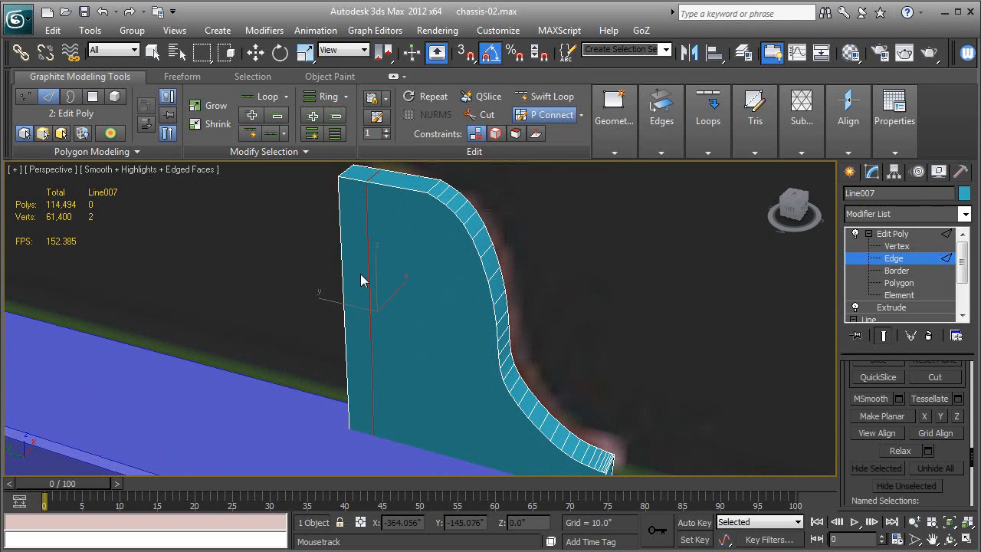
click(845, 282)
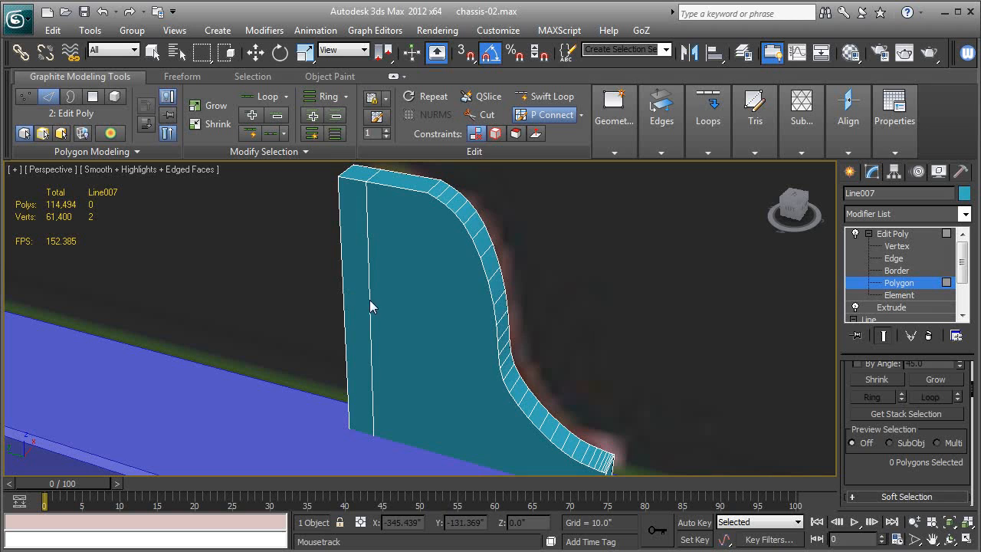
click(369, 302)
key(w)
alt+middle_drag(384, 321, 346, 363)
alt+middle_drag(549, 358, 752, 282)
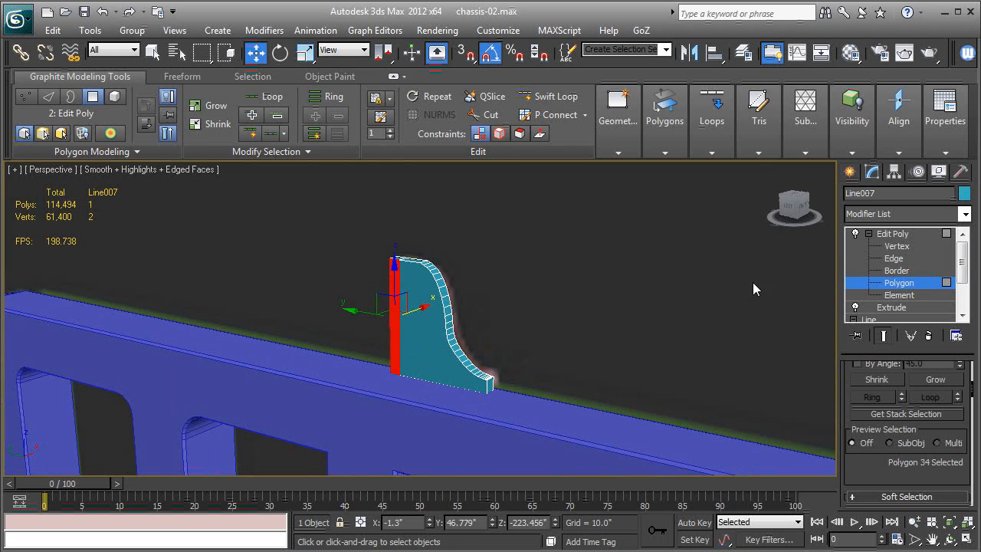
click(894, 234)
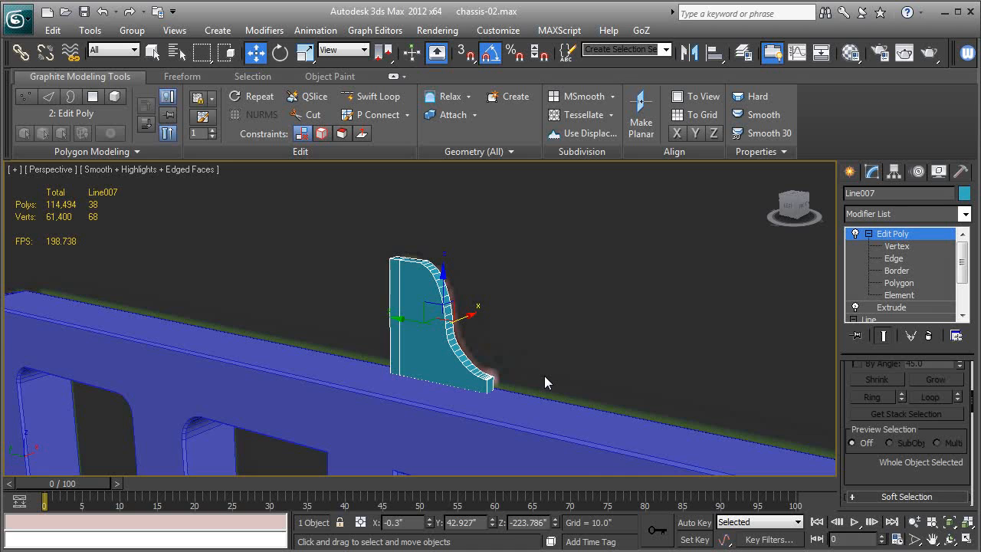
In the Left view, clone the bracket as an instance onto the next reference bracket, at Y about -27.4"
scroll(544, 376, up, 5)
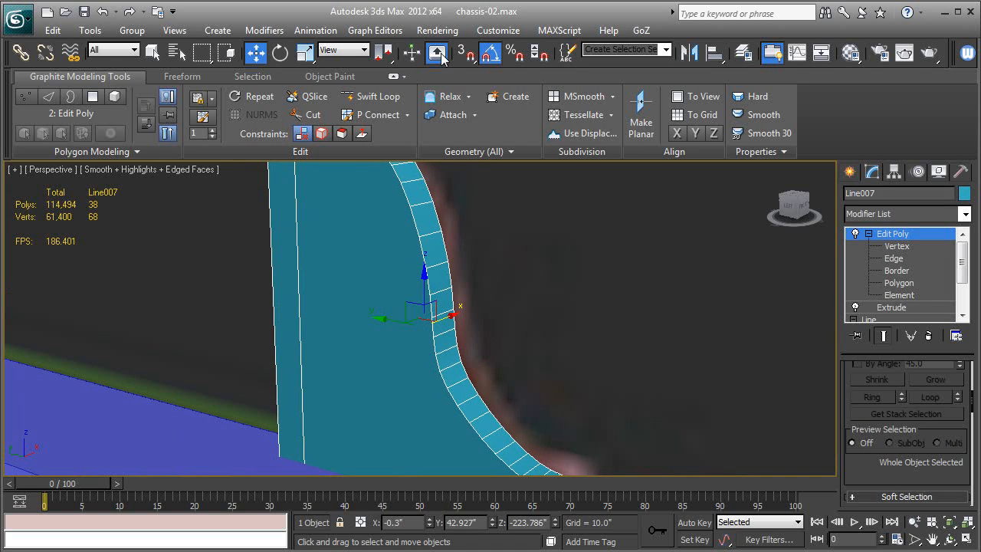
key(l)
scroll(516, 308, down, 5)
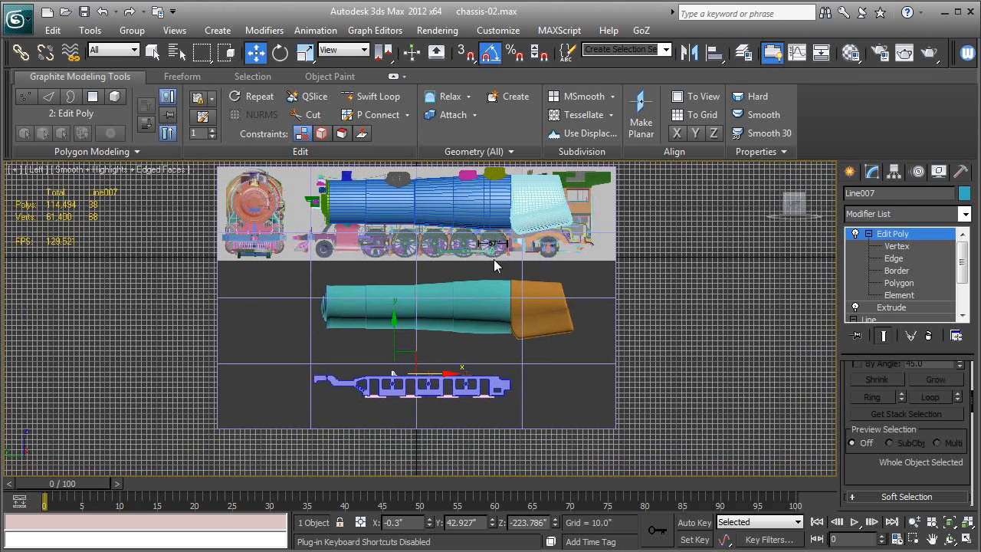
scroll(445, 371, up, 8)
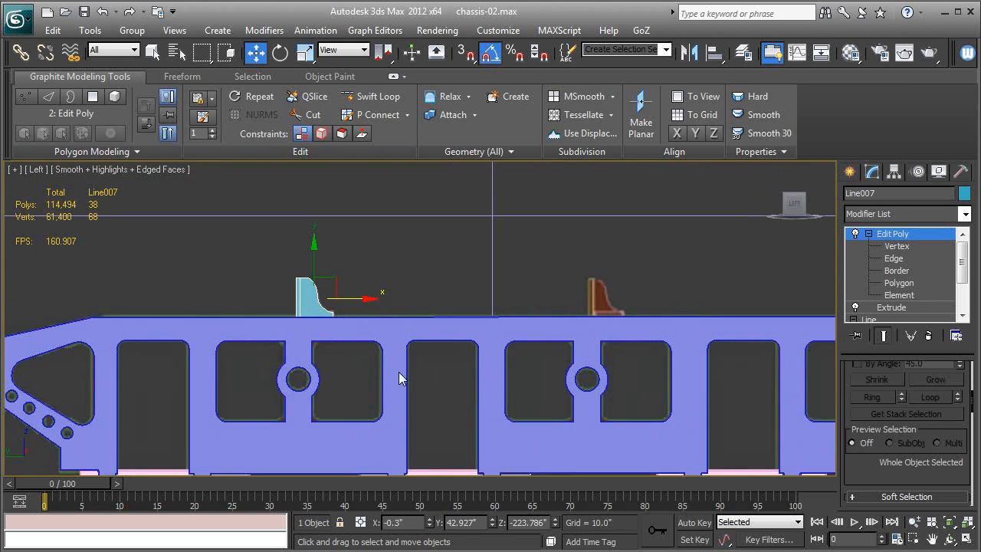
scroll(398, 371, up, 5)
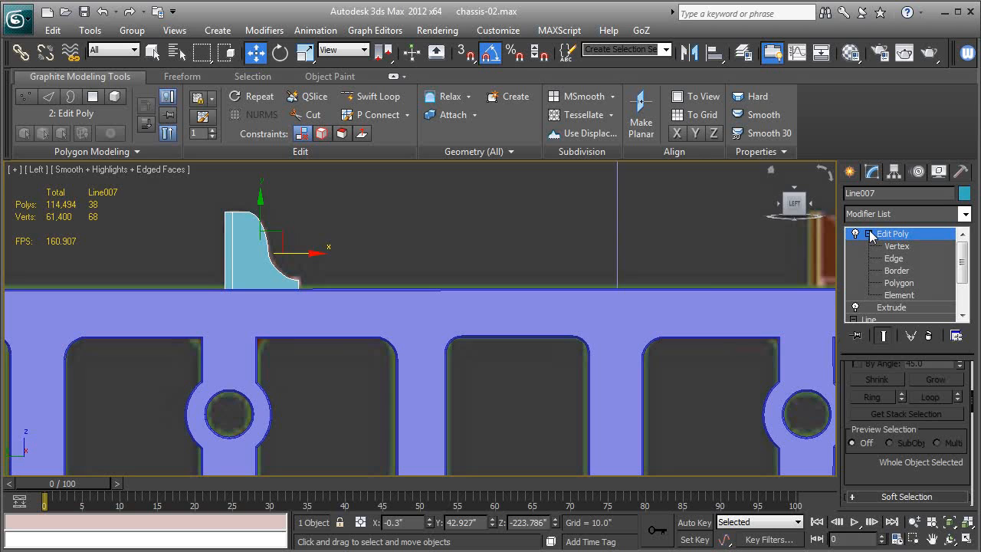
click(868, 234)
middle_drag(433, 311, 196, 275)
shift+drag(130, 260, 713, 263)
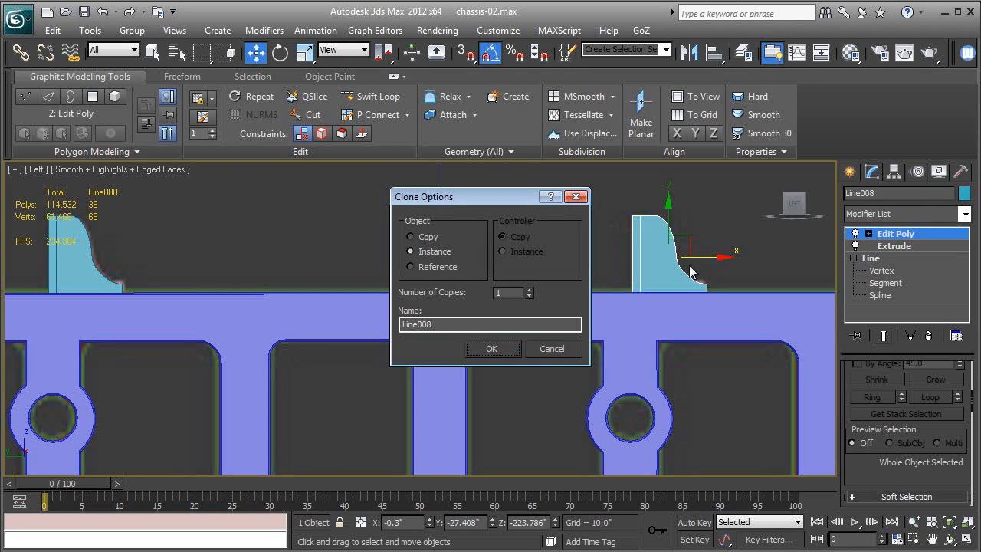
click(487, 348)
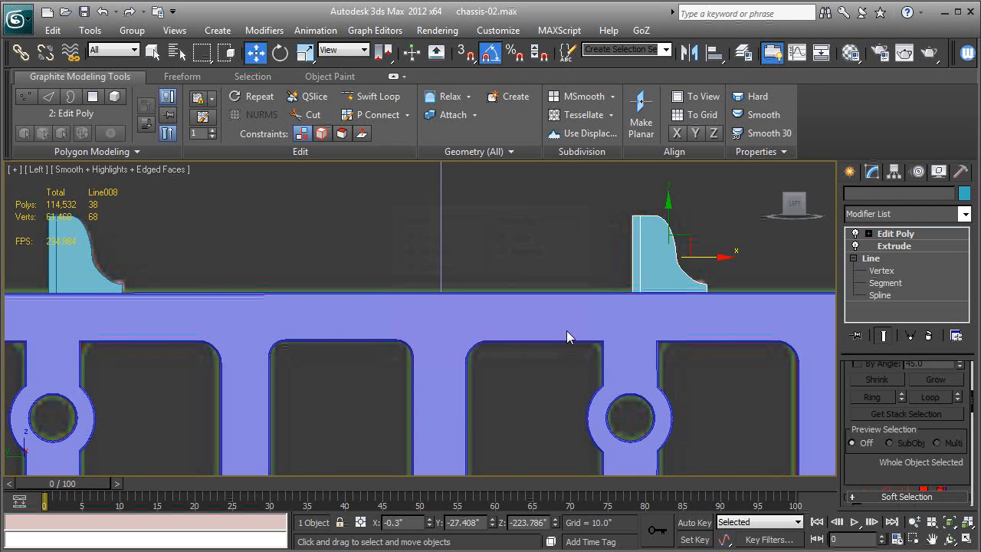
Clone the second bracket as an instance over the third wheel opening, beside the mirrored reference bracket, at Y about -100.7"
scroll(404, 351, down, 5)
shift+drag(457, 299, 761, 301)
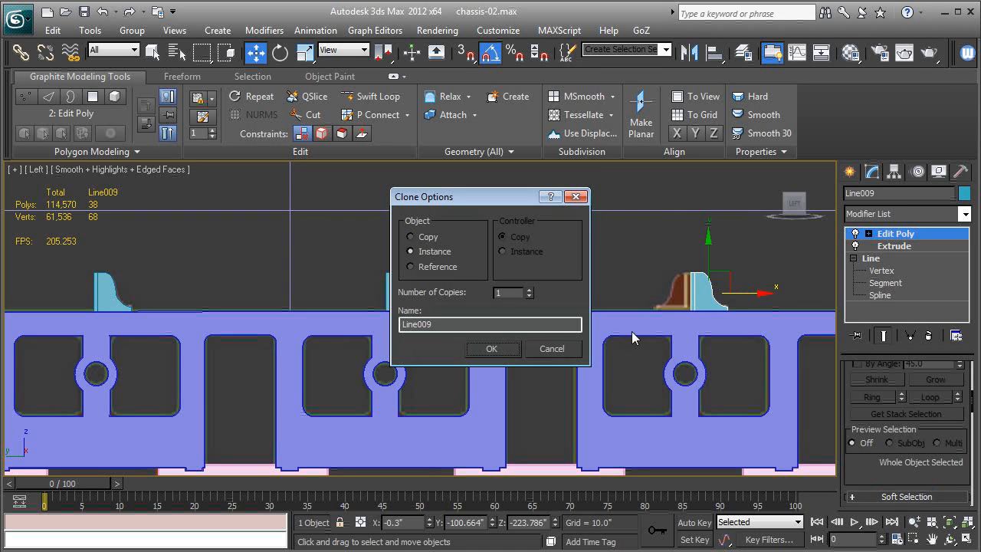
click(495, 350)
Clone the third bracket as an instance at Y about -91.0" and mirror the copy on the X axis with No Clone
mouse_move(695, 372)
middle_down()
mouse_move(500, 357)
mouse_move(748, 384)
mouse_move(647, 373)
mouse_move(630, 346)
middle_up()
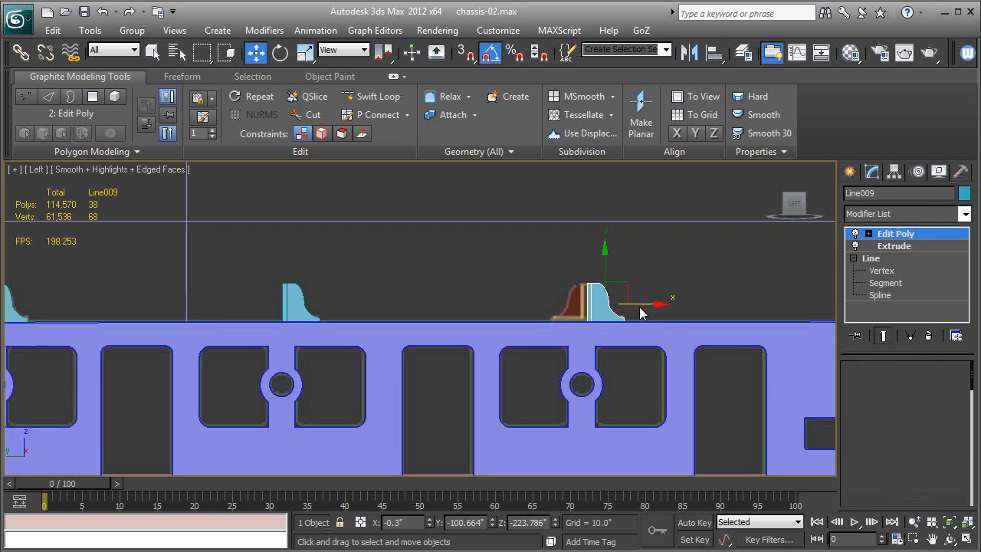
shift+drag(653, 310, 615, 310)
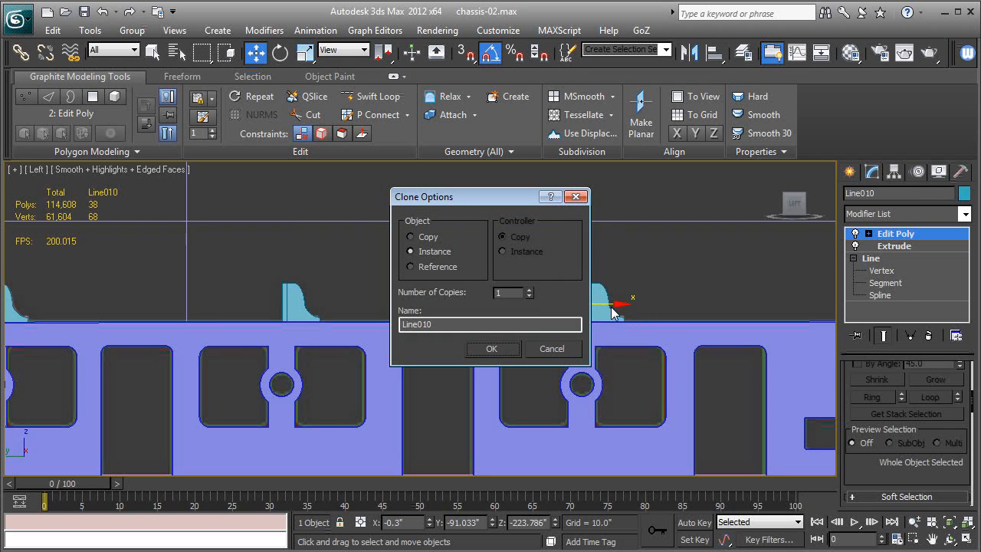
click(492, 346)
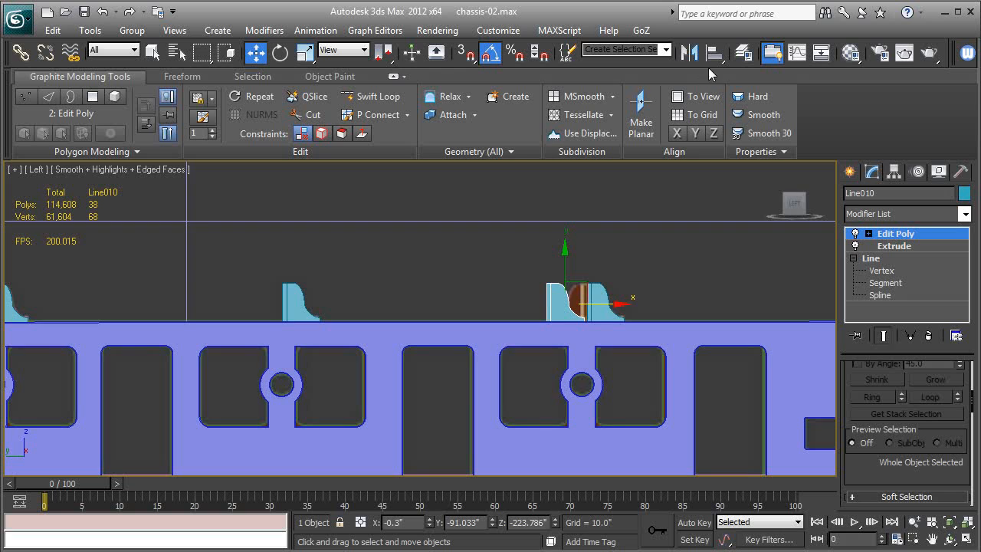
click(692, 58)
drag(489, 160, 310, 168)
click(288, 203)
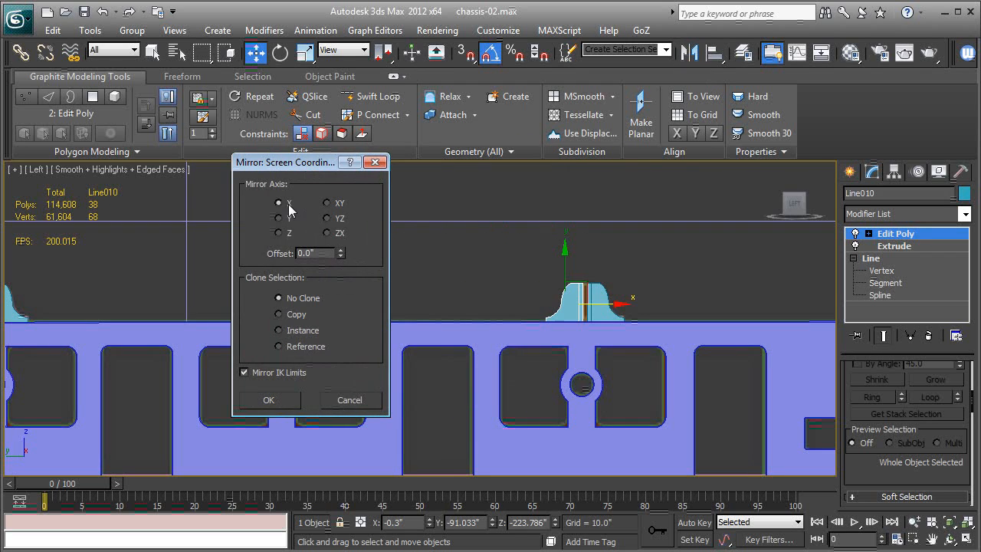
click(270, 400)
Move the mirrored bracket slightly along the view's X axis toward its neighbour's straight edge and enter vertex editing
key(bracketleft)
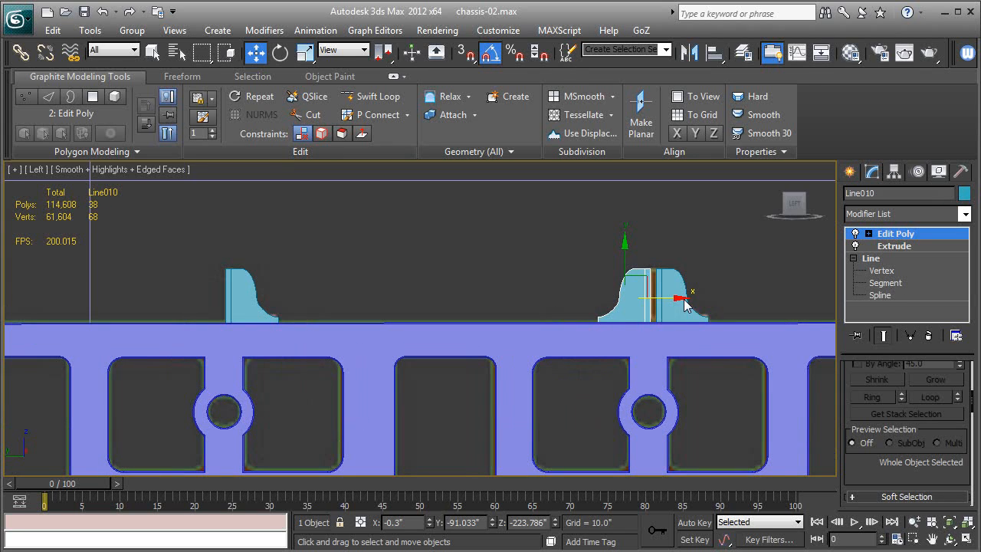
drag(678, 300, 686, 305)
key(1)
middle_drag(499, 333, 513, 277)
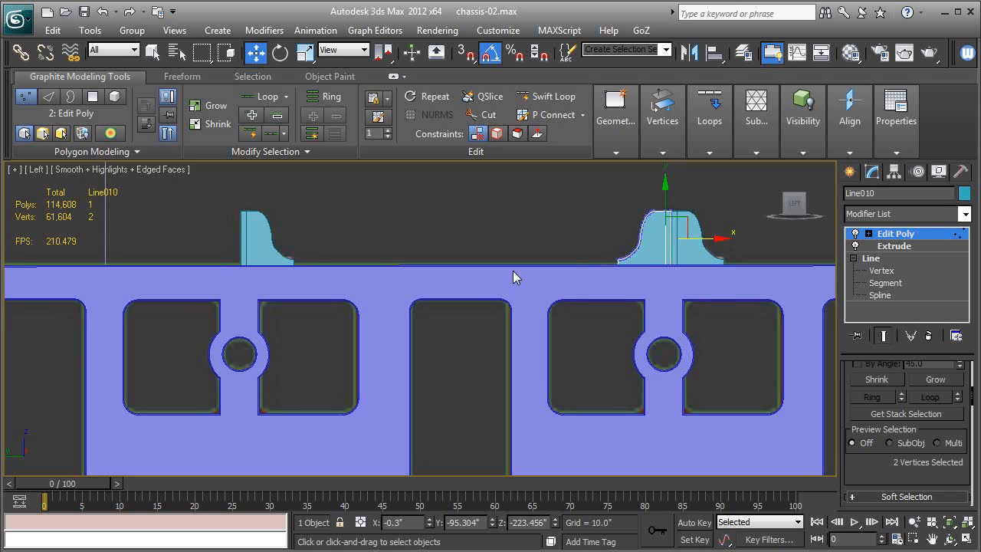
Examine the chassis frame in the Left view, from the curved brackets along its top edge to the narrow end section
scroll(510, 299, down, 3)
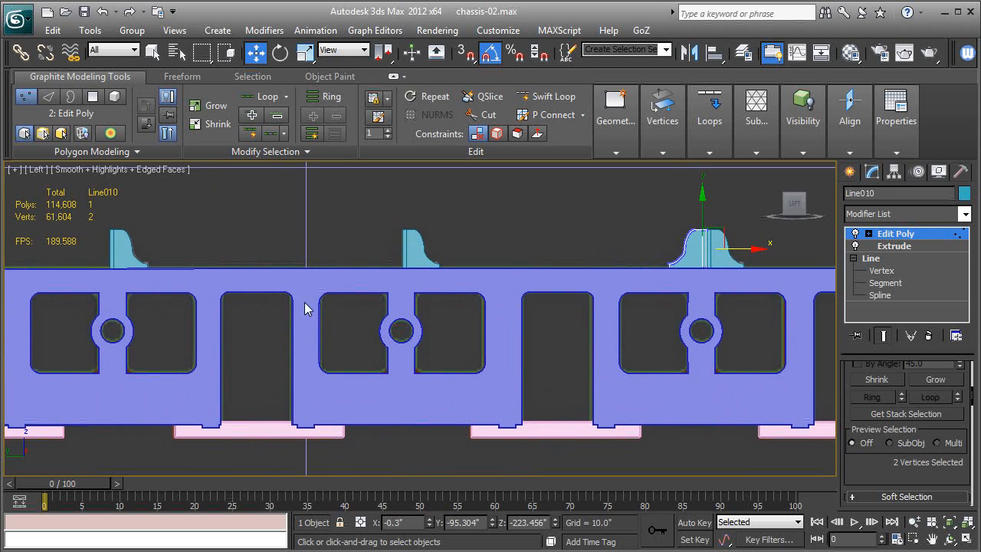
scroll(306, 308, down, 2)
middle_drag(306, 308, 639, 304)
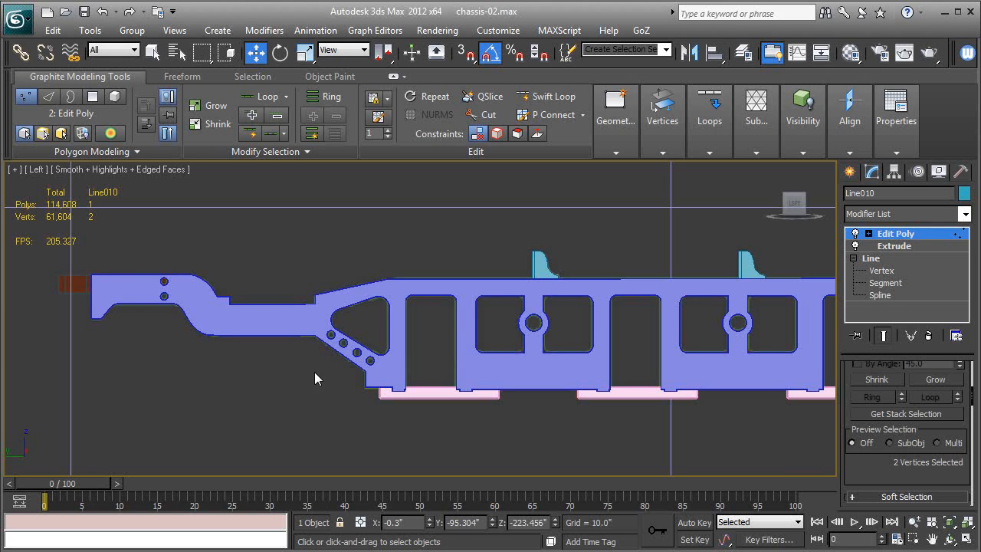
middle_drag(737, 414, 414, 407)
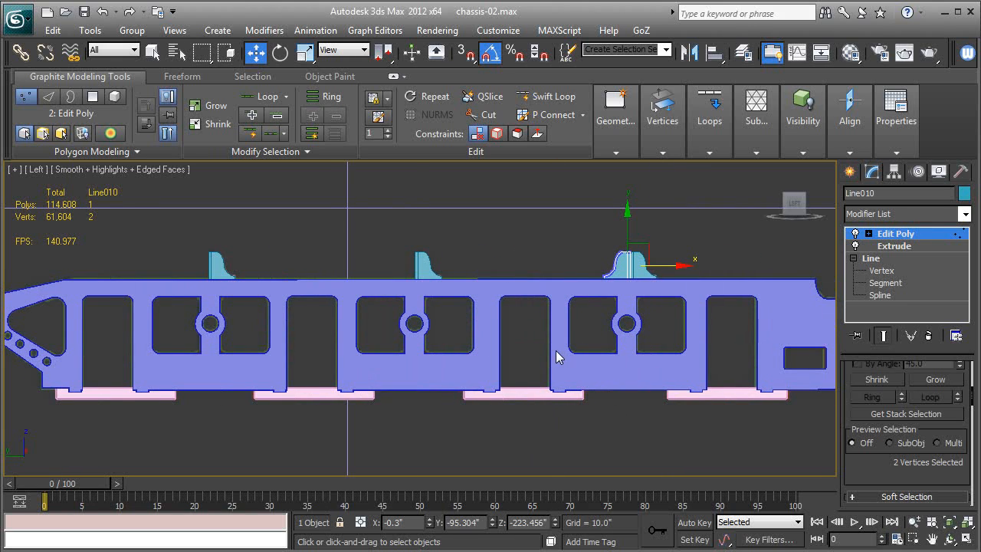
middle_drag(270, 299, 408, 326)
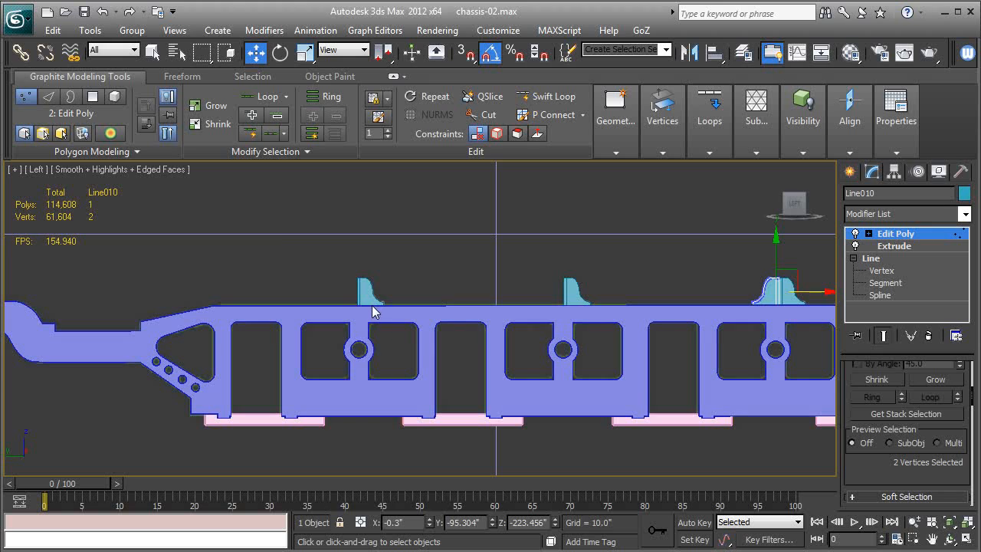
middle_drag(309, 275, 534, 295)
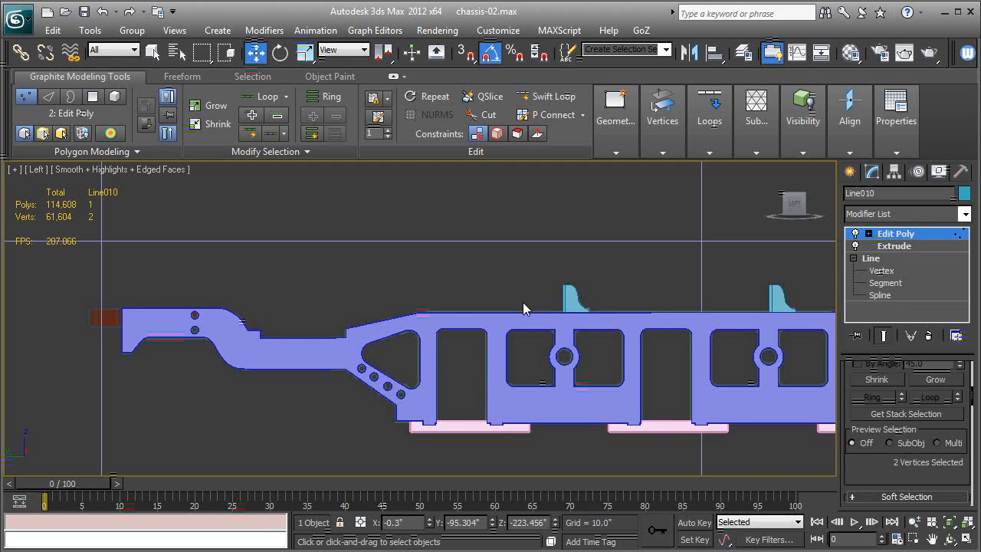
middle_drag(586, 298, 537, 279)
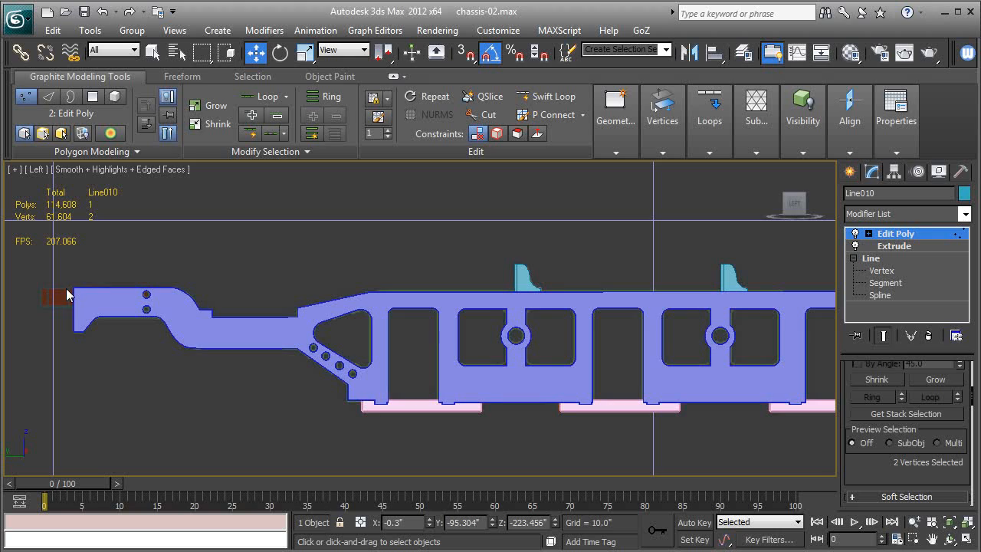